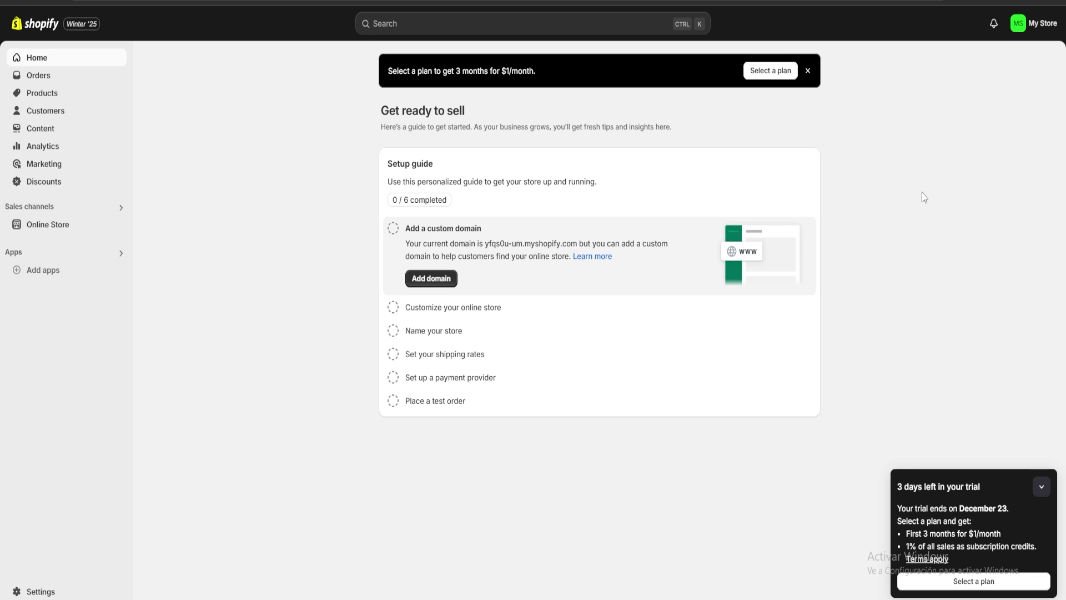
- Start a new product titled "Kids Birthday Party Planing" and copy its title
left_click(66, 99)
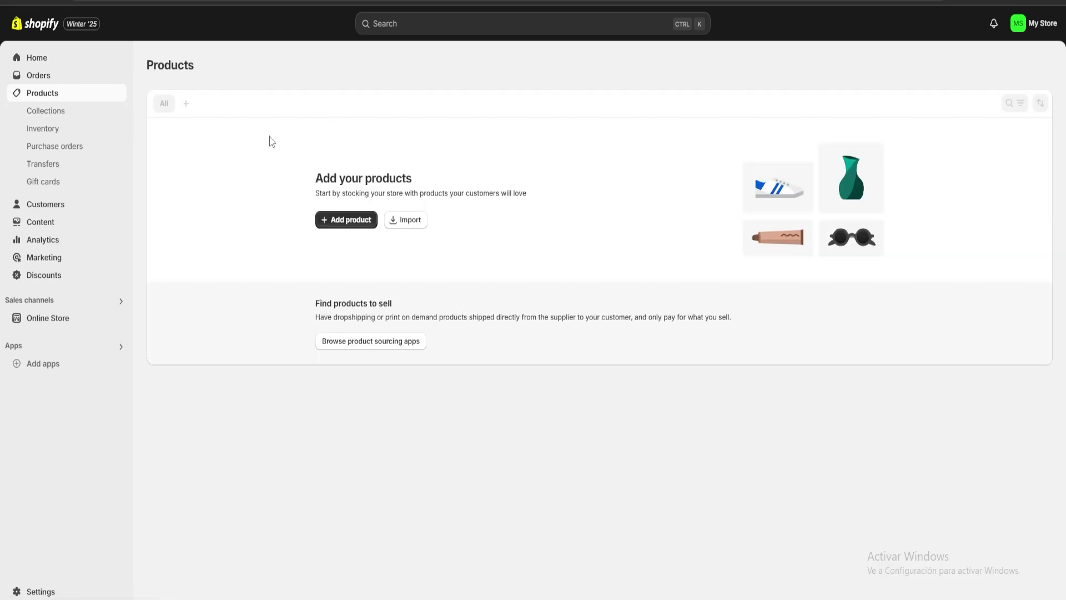
left_click(331, 222)
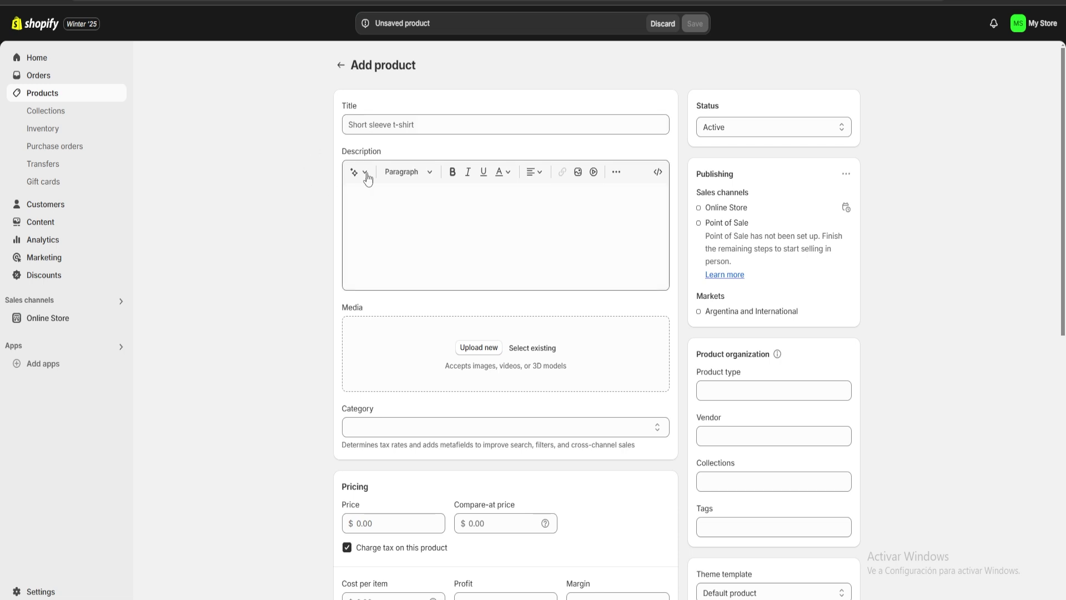
left_click(426, 125)
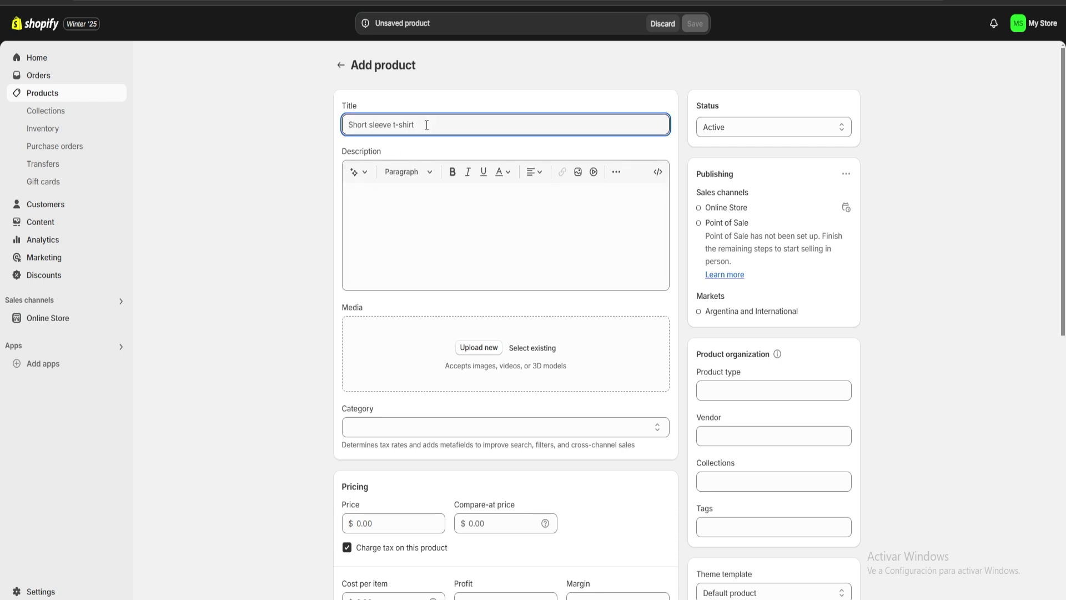
type("Kids birthd")
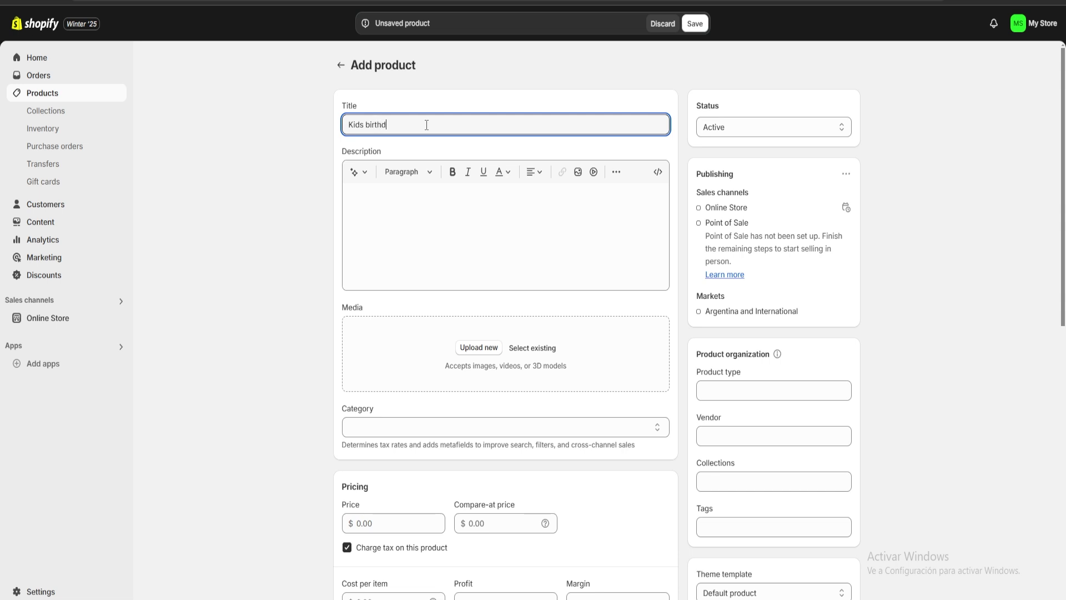
type("ay Party Planing")
key("BackSpace")
type("B")
triple_click(481, 131)
key("ctrl+c")
left_click(462, 95)
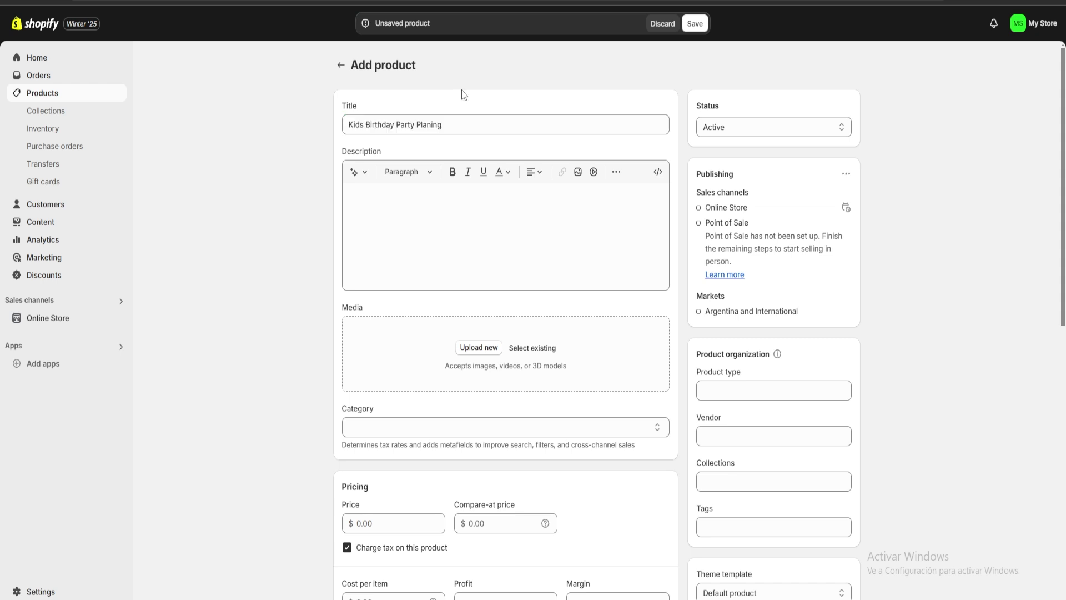
- Generate the product description from the keywords "Kids Birthday Party Planing" with the Expert tone and keep the result
left_click(444, 241)
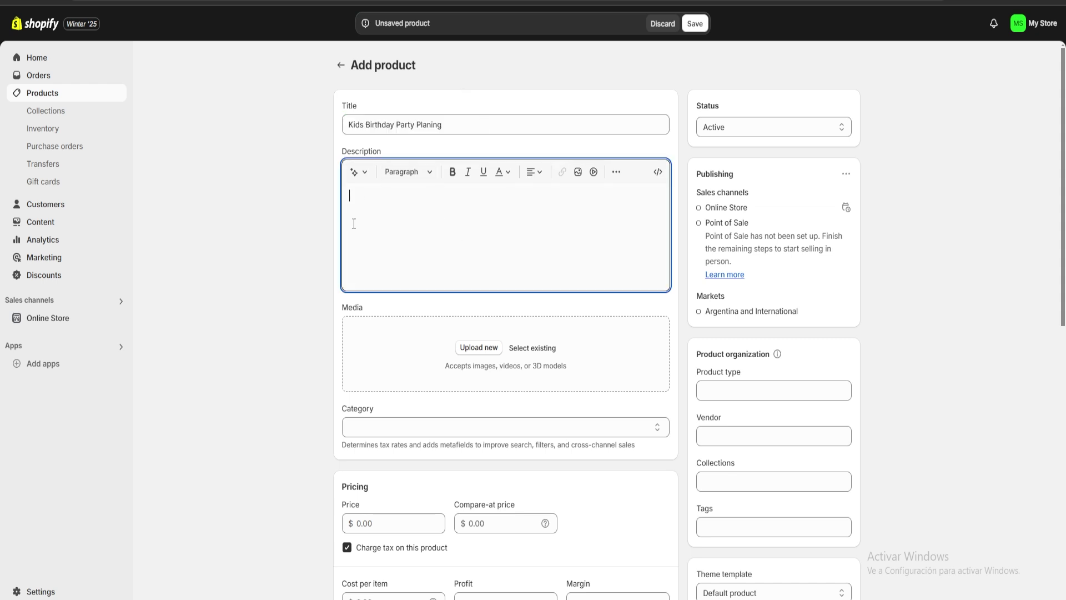
left_click(361, 173)
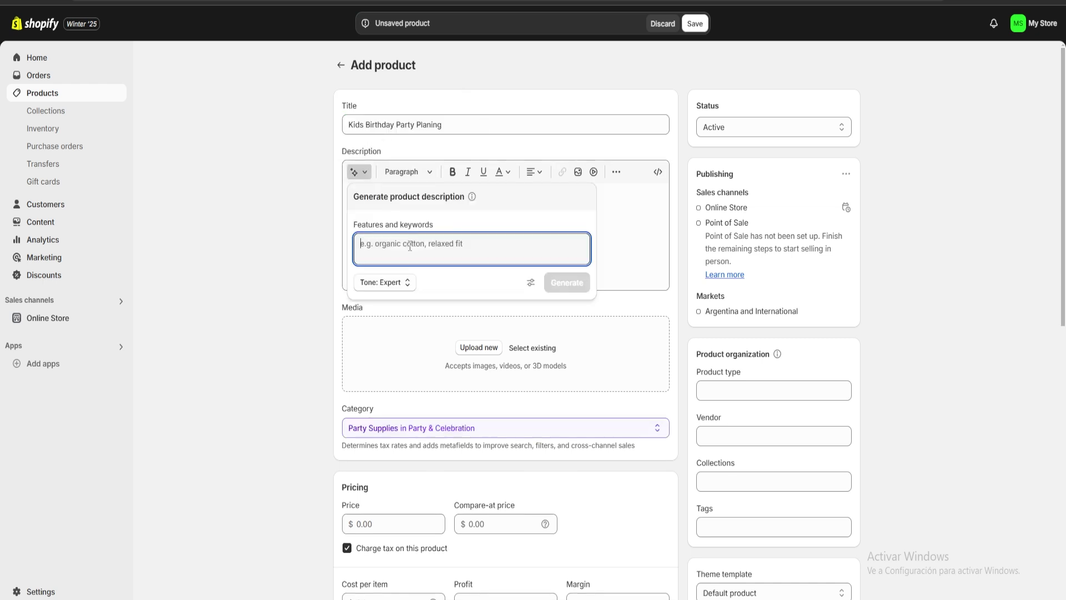
key("ctrl+v")
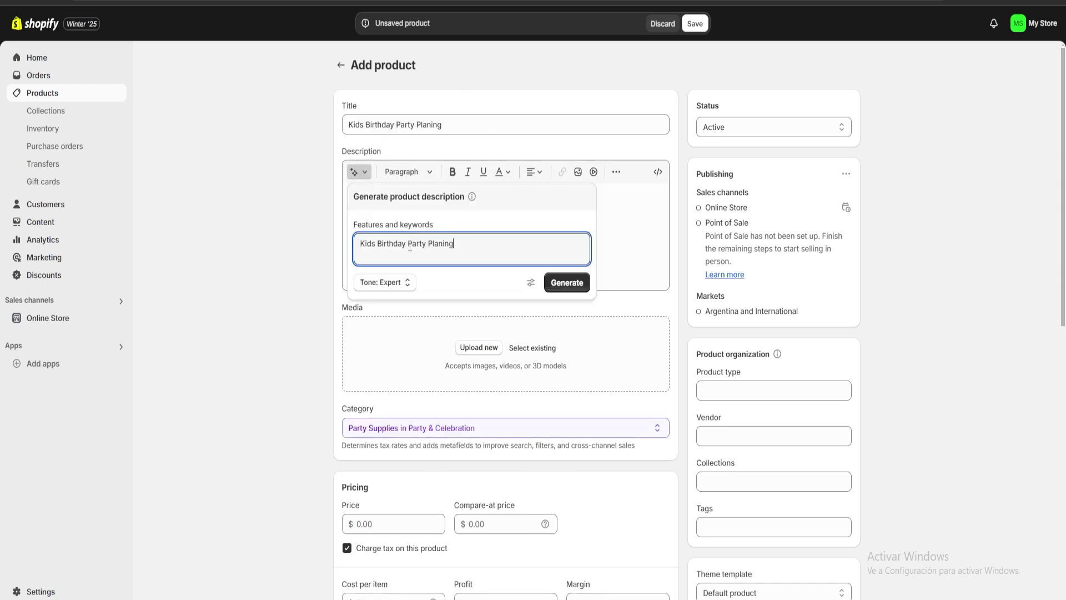
left_click(567, 284)
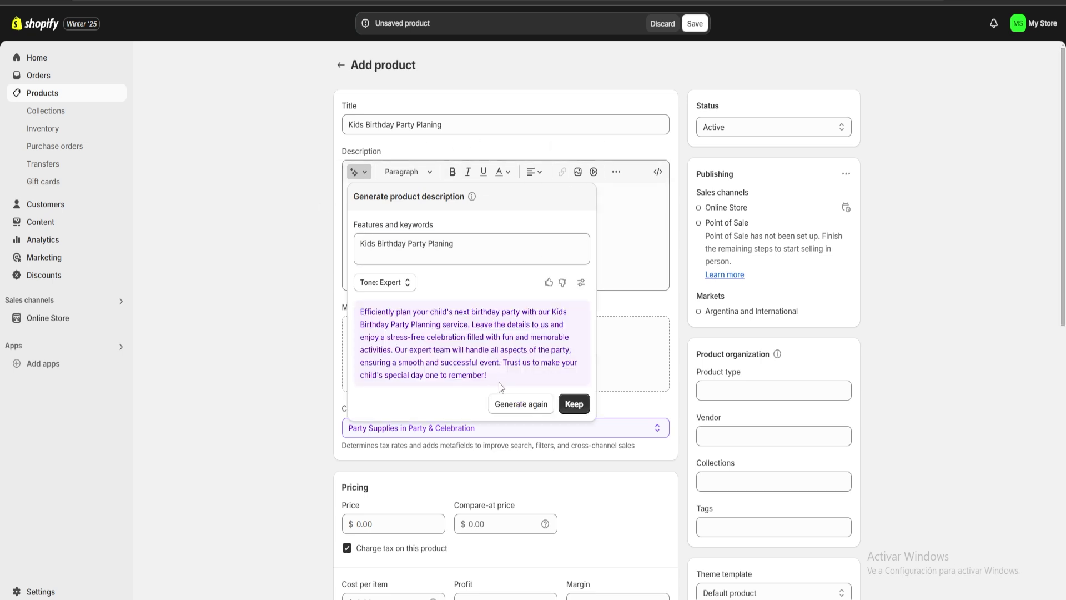
mouse_move(501, 375)
left_mouse_down()
mouse_move(503, 363)
mouse_move(360, 311)
mouse_move(506, 383)
left_mouse_up()
left_click(574, 404)
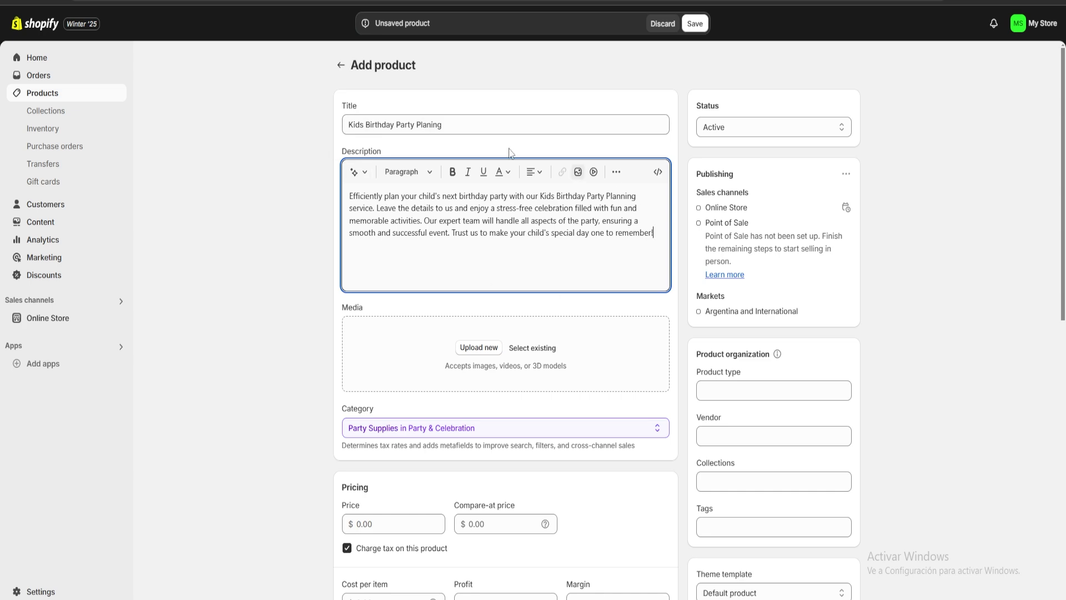
- Upload the purple party decoration image from the "imagenes random" folder on disk D as the product media
scroll(503, 167, "down", 3)
left_click(480, 222)
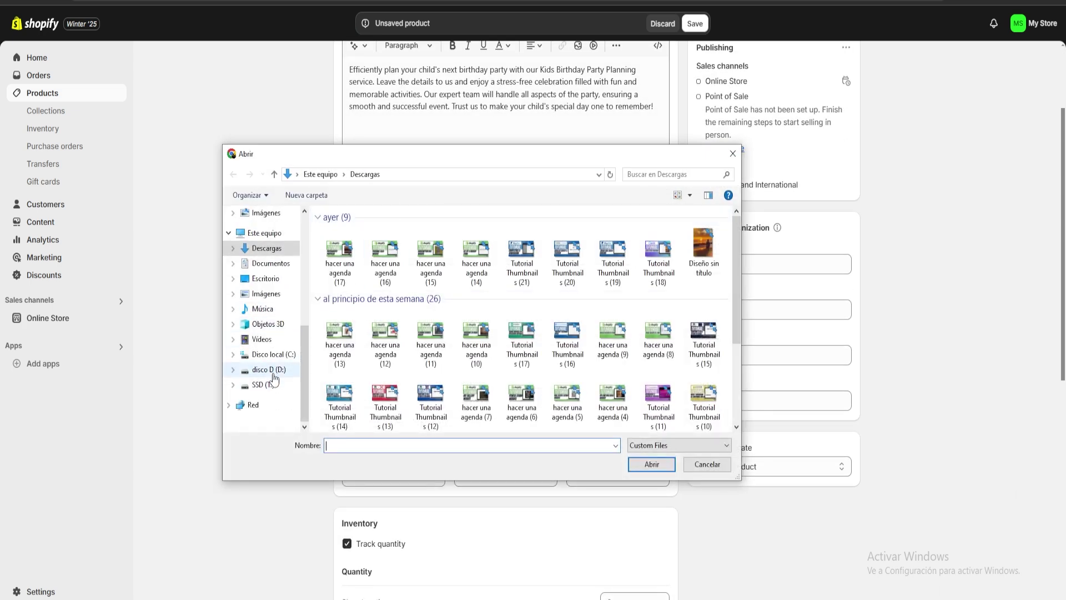
left_click(269, 369)
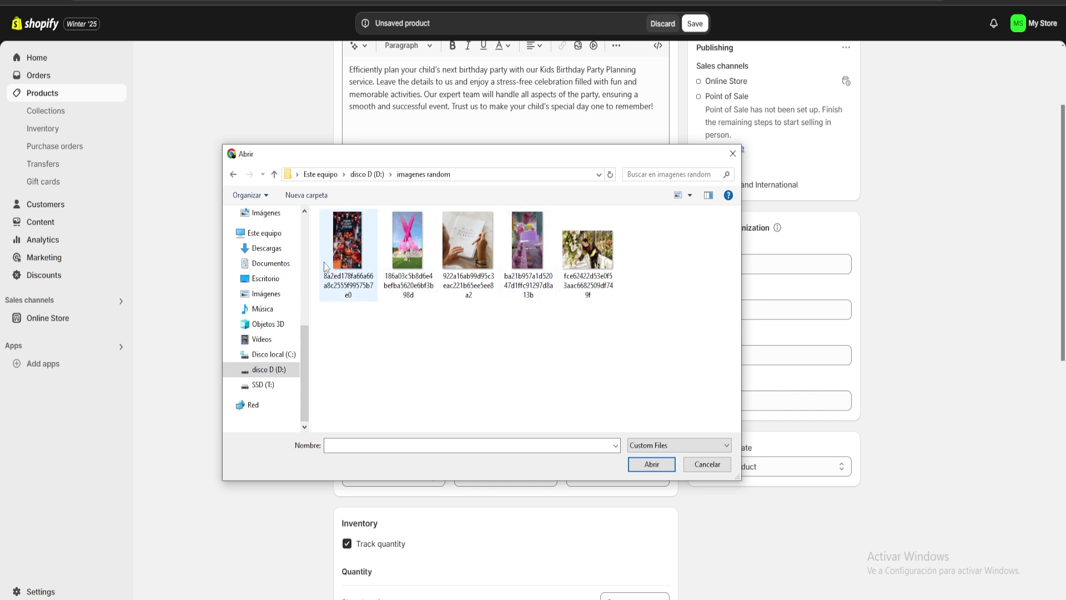
double_click(531, 248)
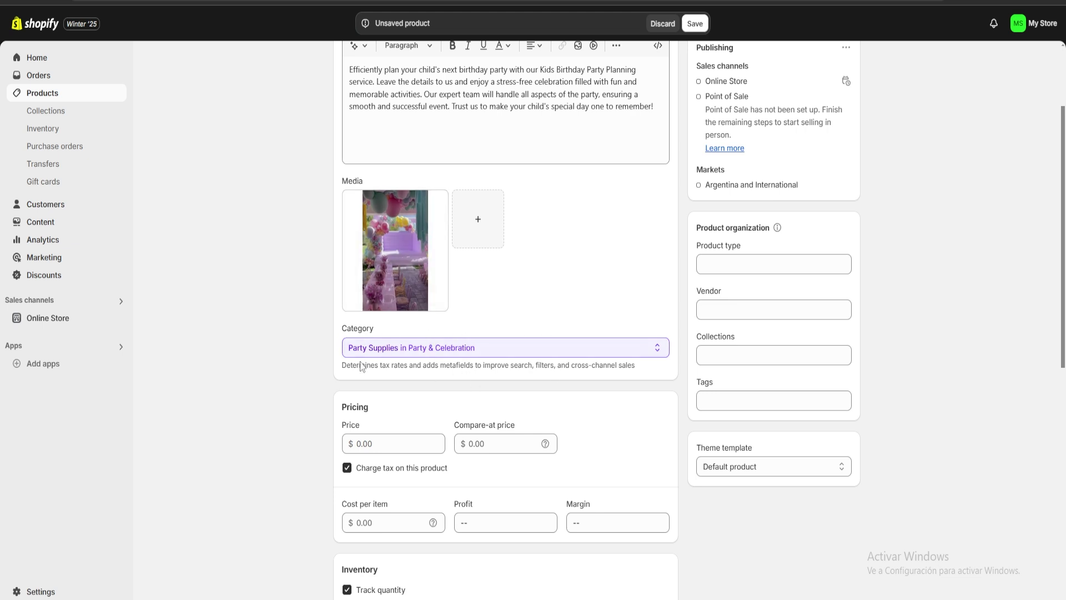
- Add the product to the Home page collection and tag it "Event Planner"
left_click(340, 345)
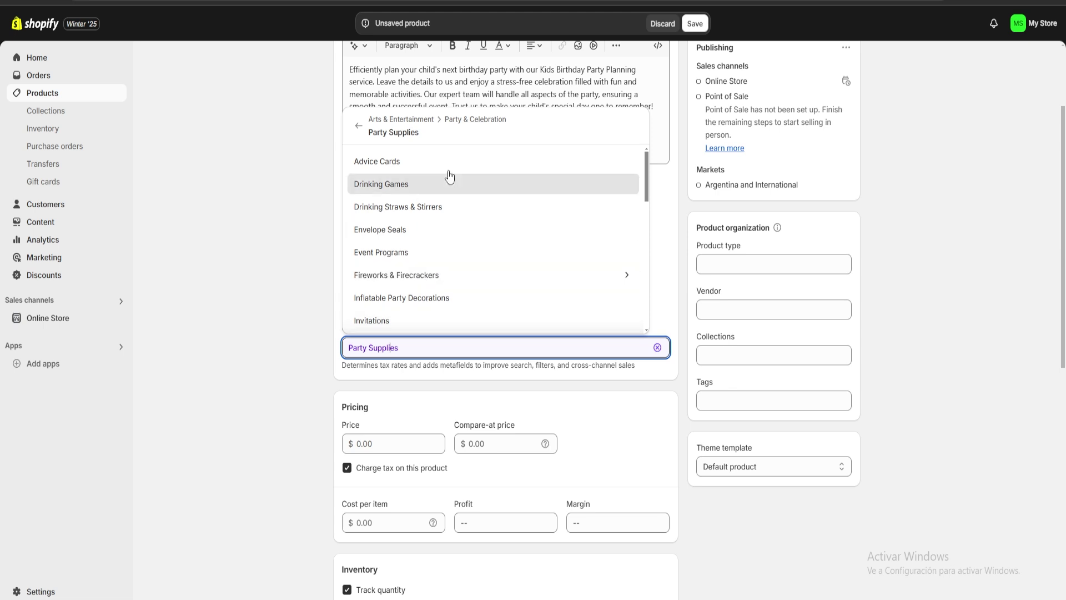
left_click(731, 258)
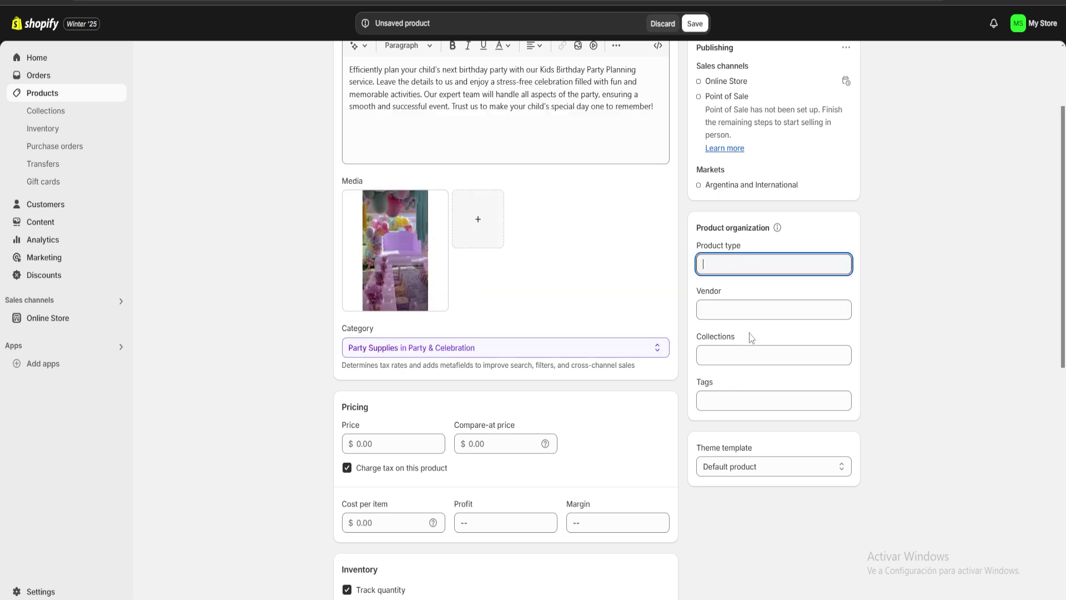
left_click(722, 356)
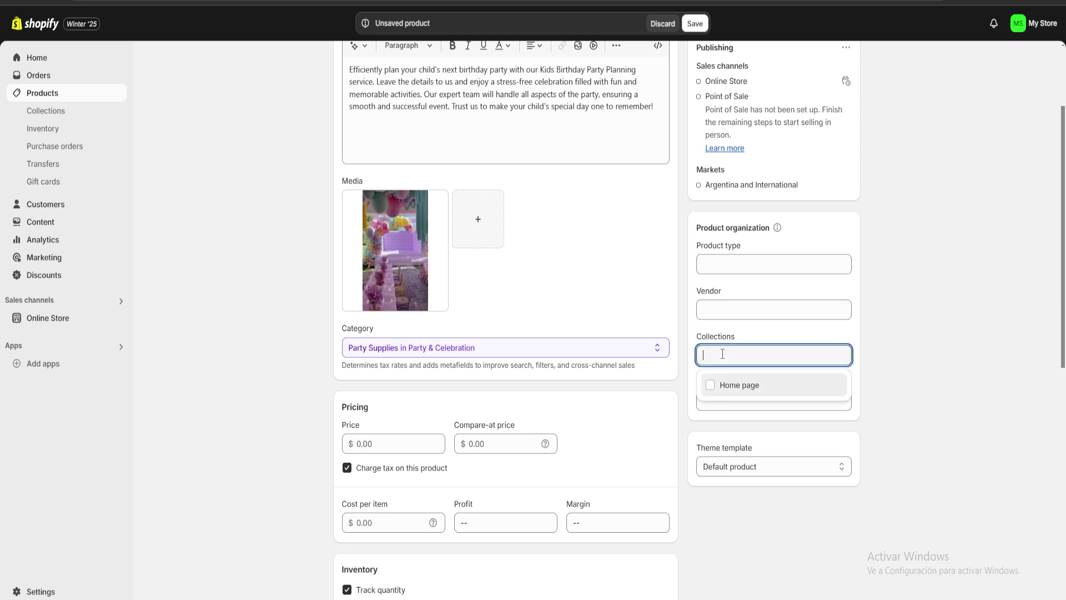
left_click(715, 392)
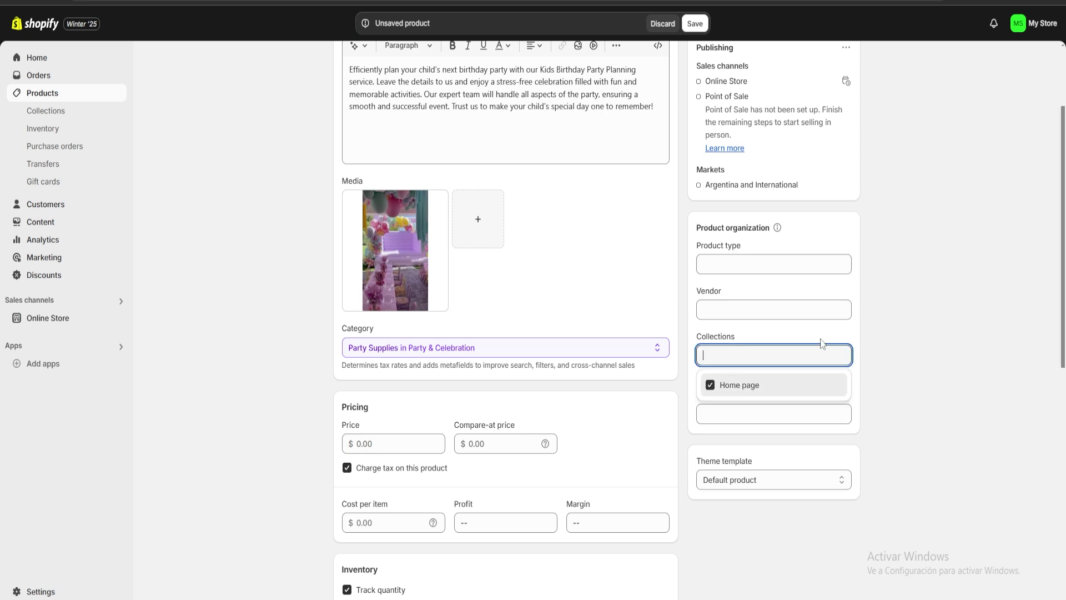
left_click(894, 329)
left_click(726, 415)
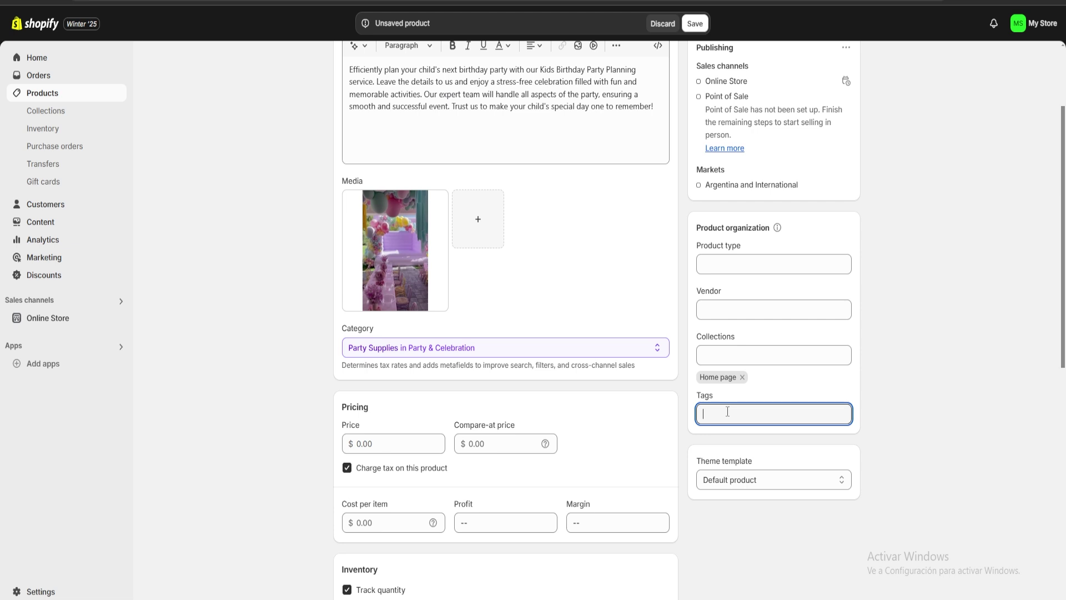
type("Event Pla")
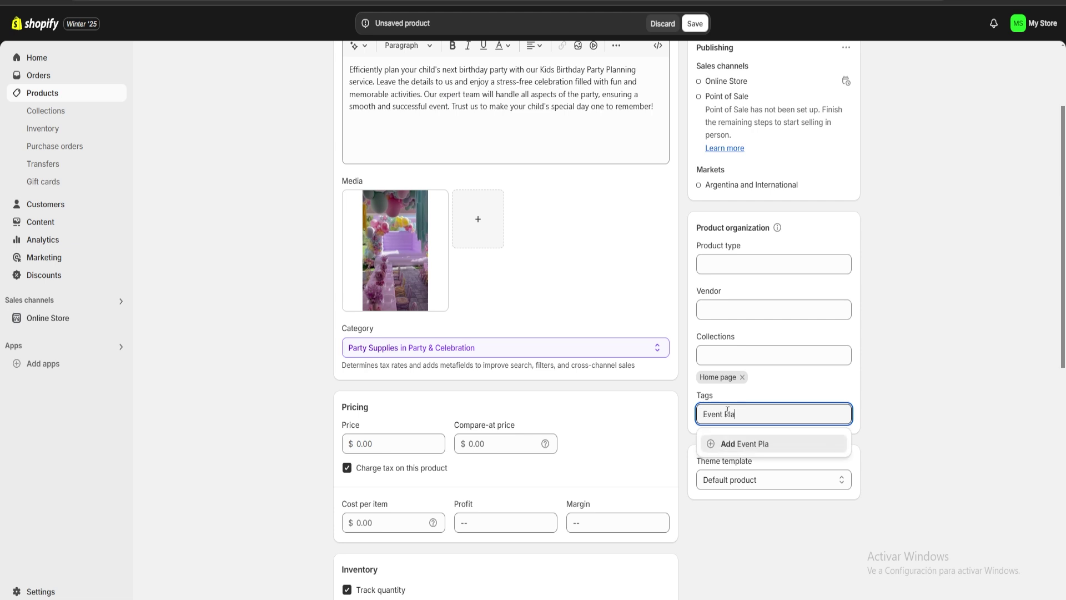
type("nner")
key("Return")
- Set the product's price to 40,000.00 and its cost per item to 30,000.00
scroll(384, 267, "down", 3)
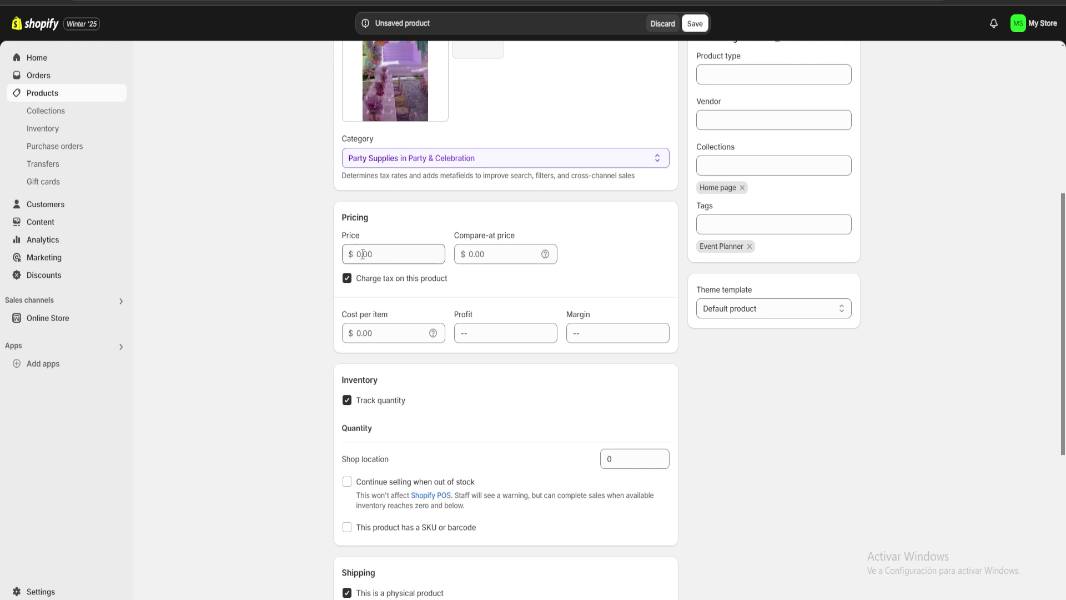
left_click(383, 255)
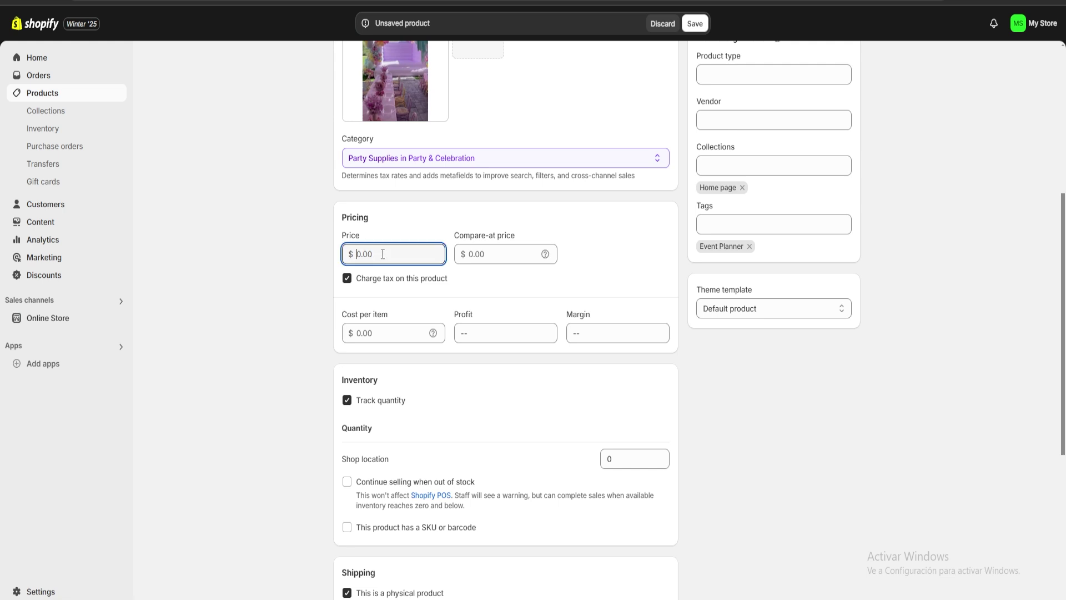
type("40,")
type("0000")
left_click(389, 225)
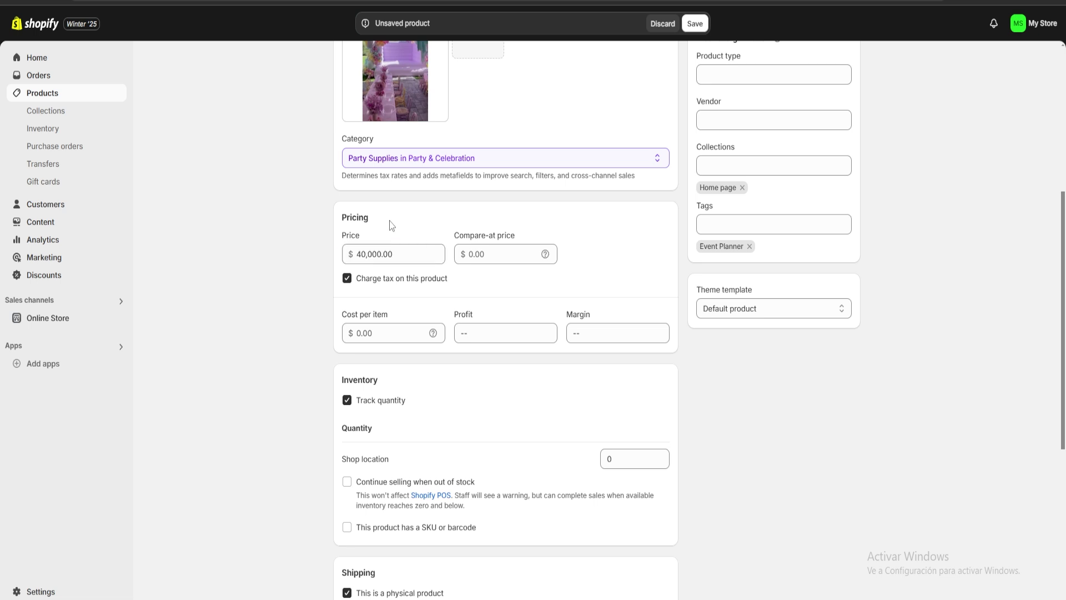
left_click(383, 331)
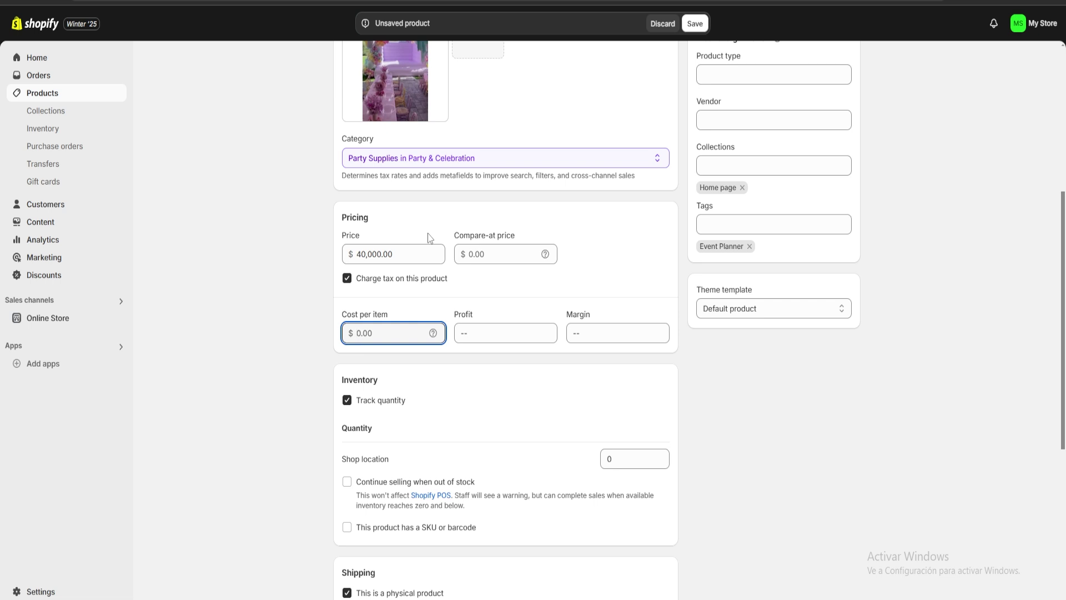
type("30000")
left_click(440, 294)
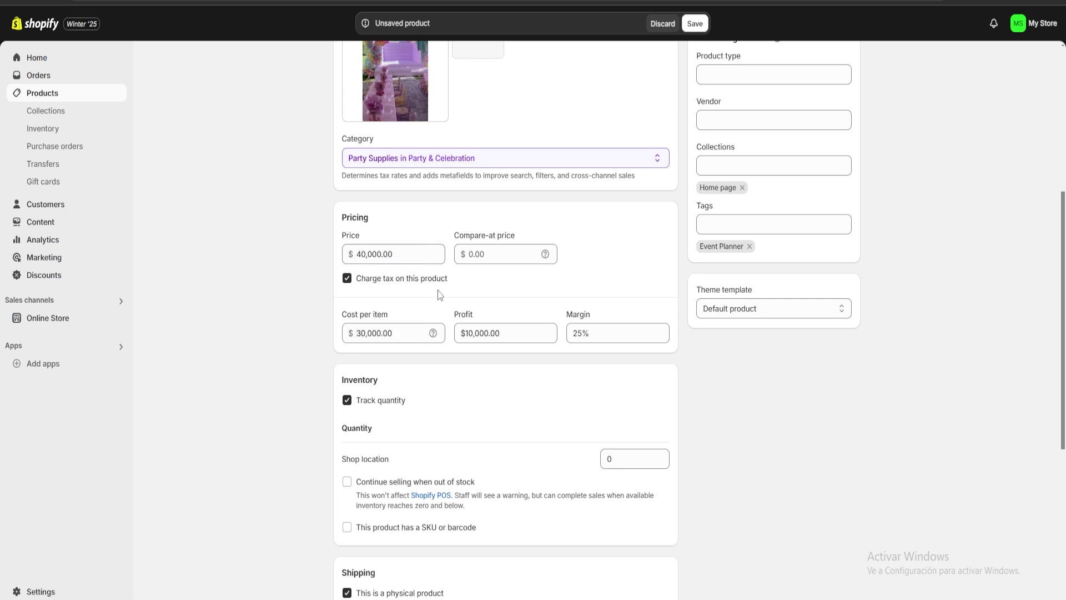
left_click_drag(461, 333, 517, 307)
left_click(505, 291)
left_click_drag(567, 332, 611, 321)
left_click(603, 289)
- Turn off quantity tracking for the product and save it
scroll(586, 310, "down", 1)
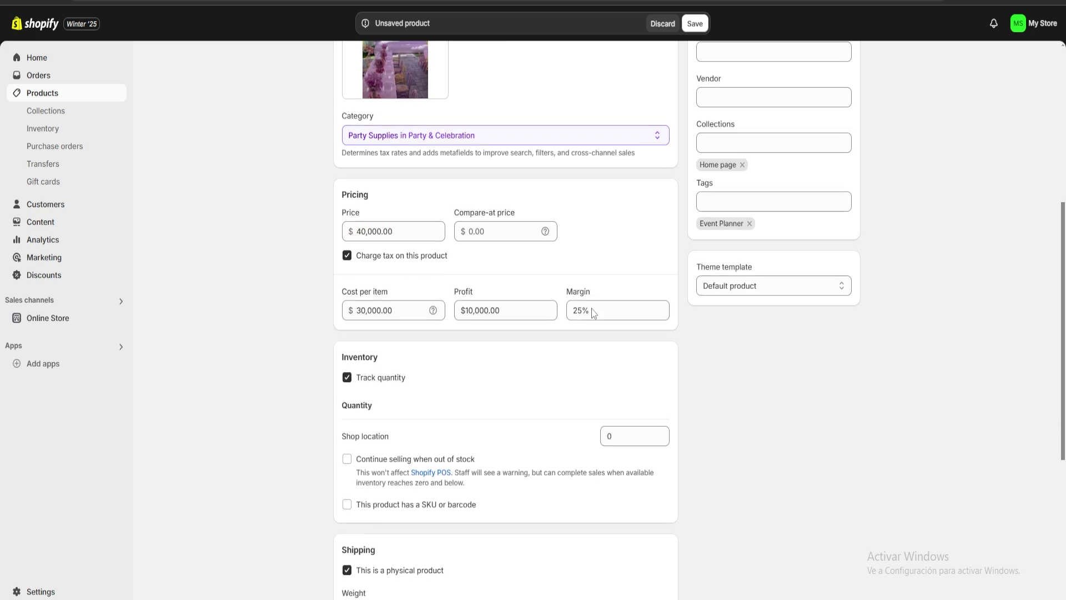
scroll(589, 320, "down", 2)
left_click(349, 213)
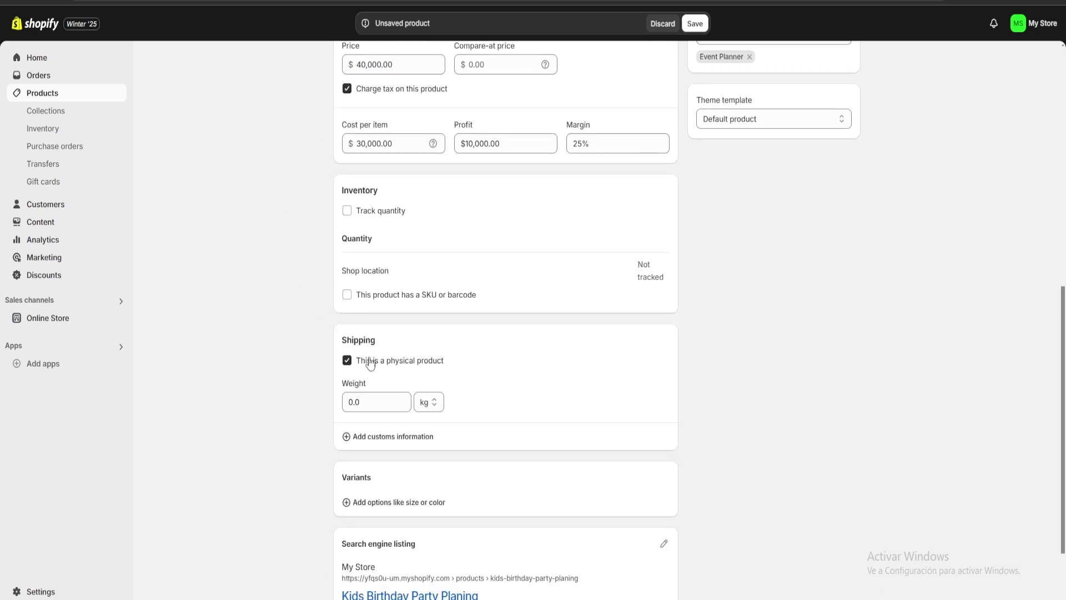
scroll(528, 235, "down", 2)
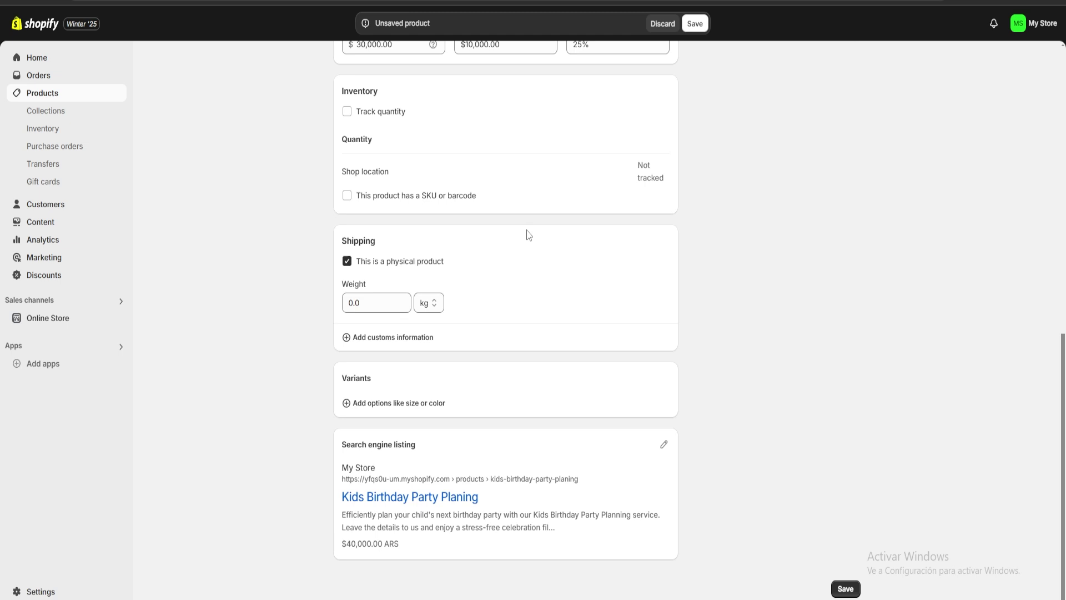
left_click(382, 300)
left_click(382, 308)
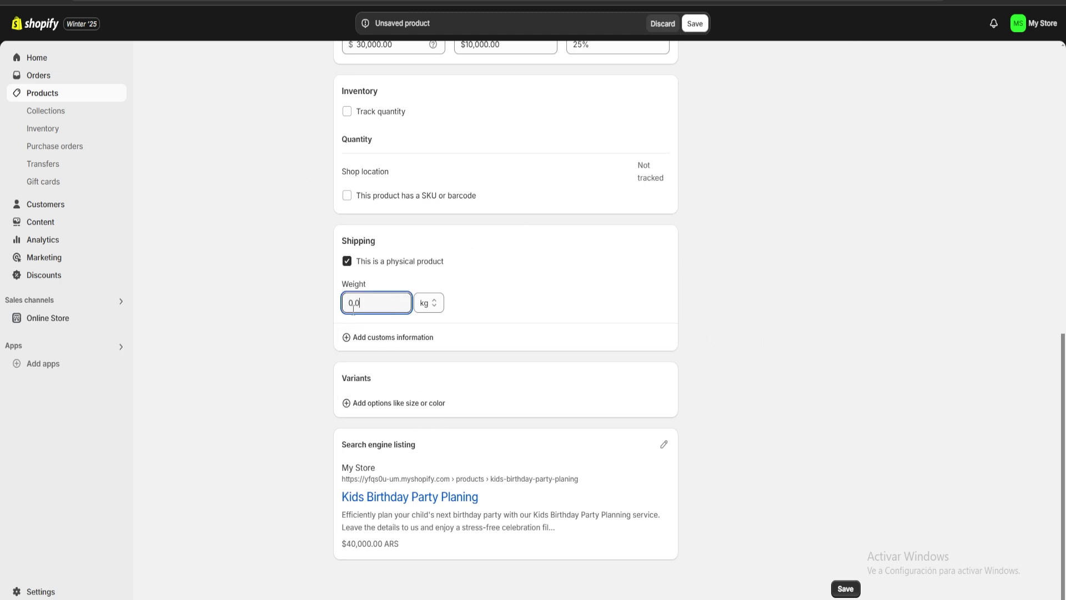
left_click_drag(368, 286, 311, 285)
left_click(383, 278)
left_click(853, 592)
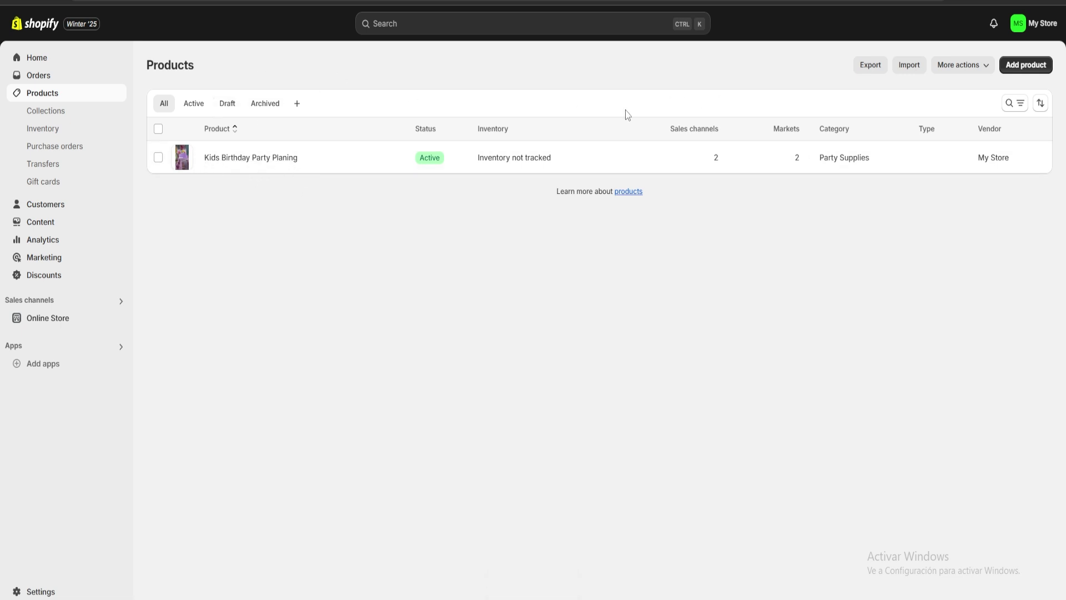
- Open a blank form for another product and return to the product list
left_click(1026, 65)
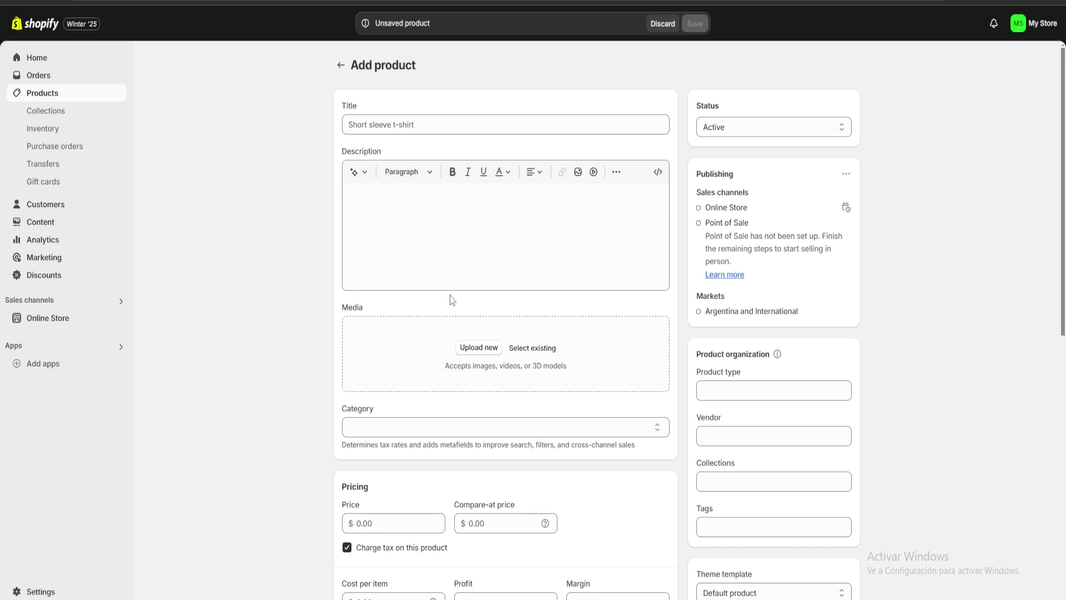
key("alt+Left")
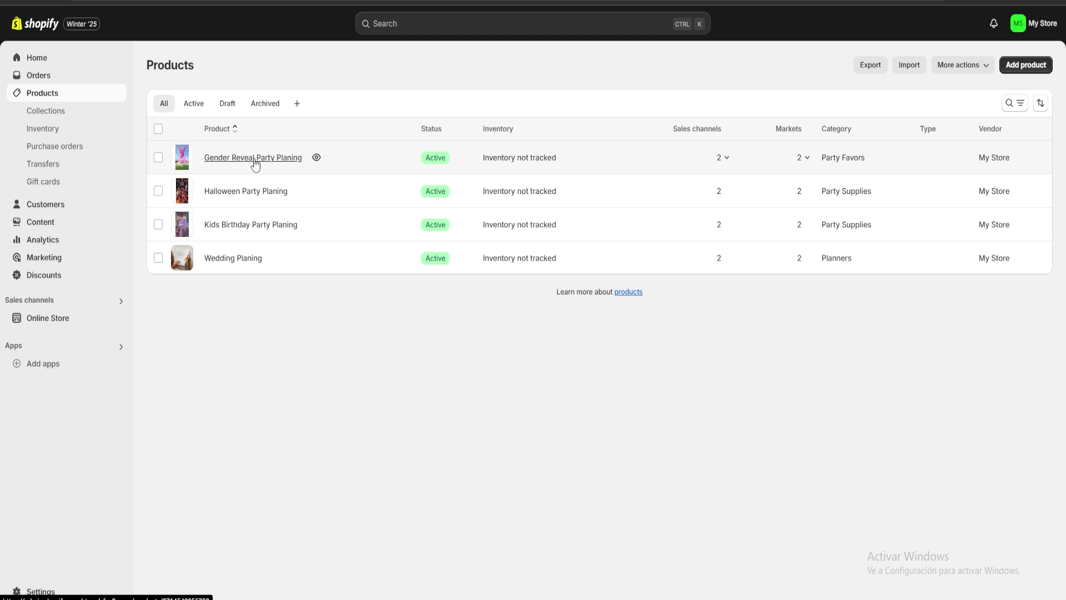
- Open the online store's themes and visit the Theme Store from the popular free themes section
left_click(54, 321)
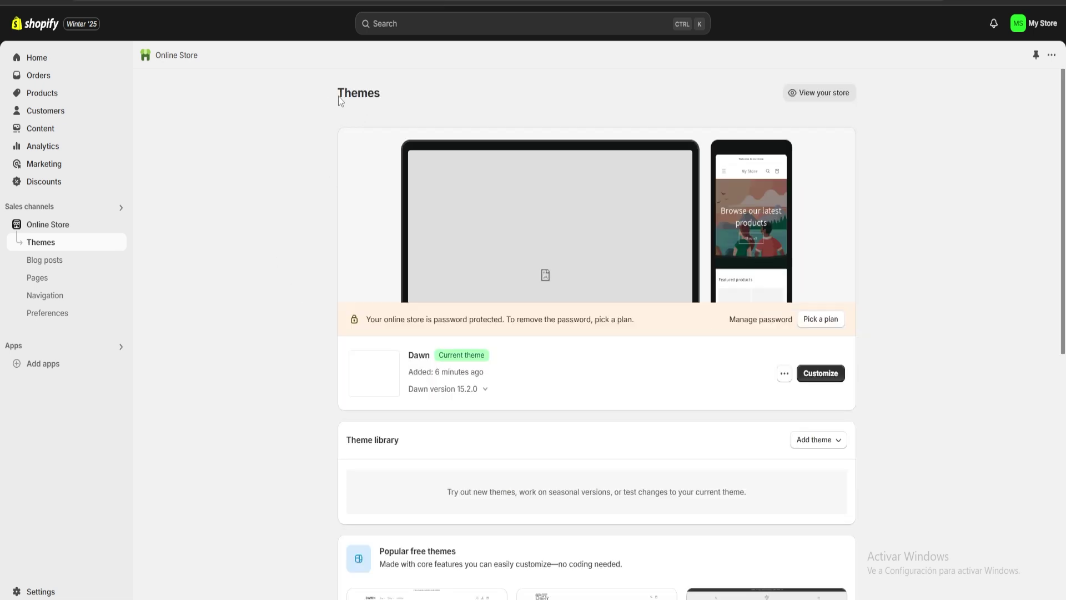
left_click_drag(338, 96, 410, 95)
left_click(410, 94)
scroll(412, 170, "down", 1)
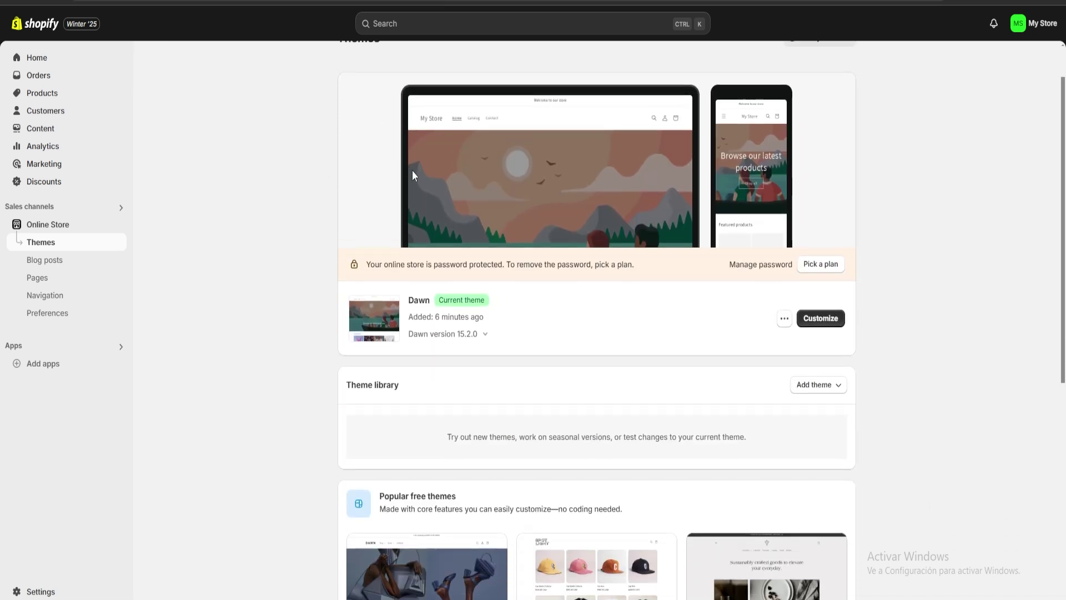
scroll(502, 228, "down", 8)
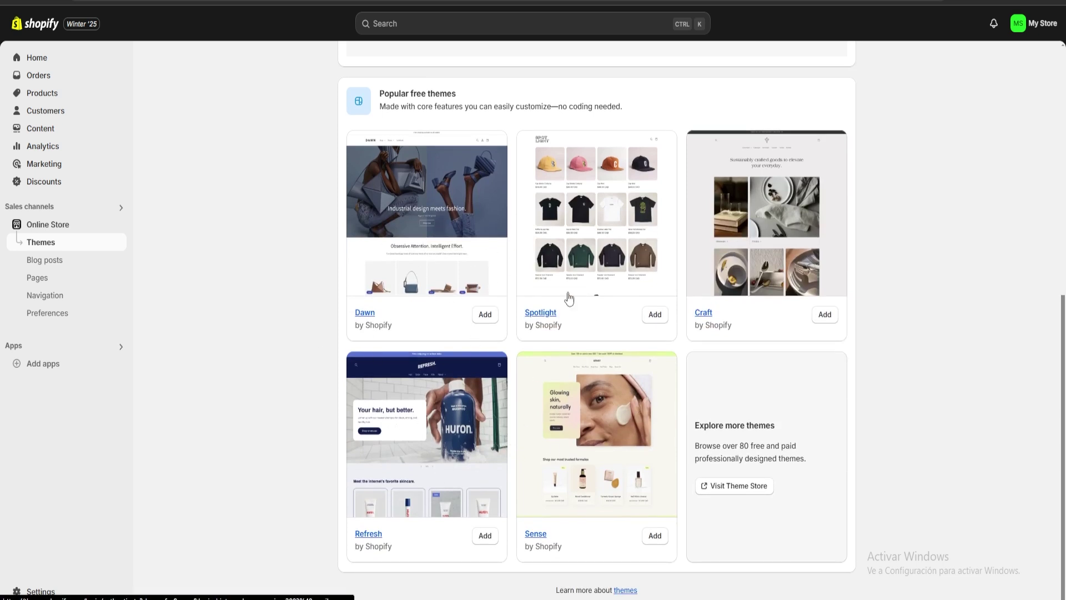
left_click(732, 491)
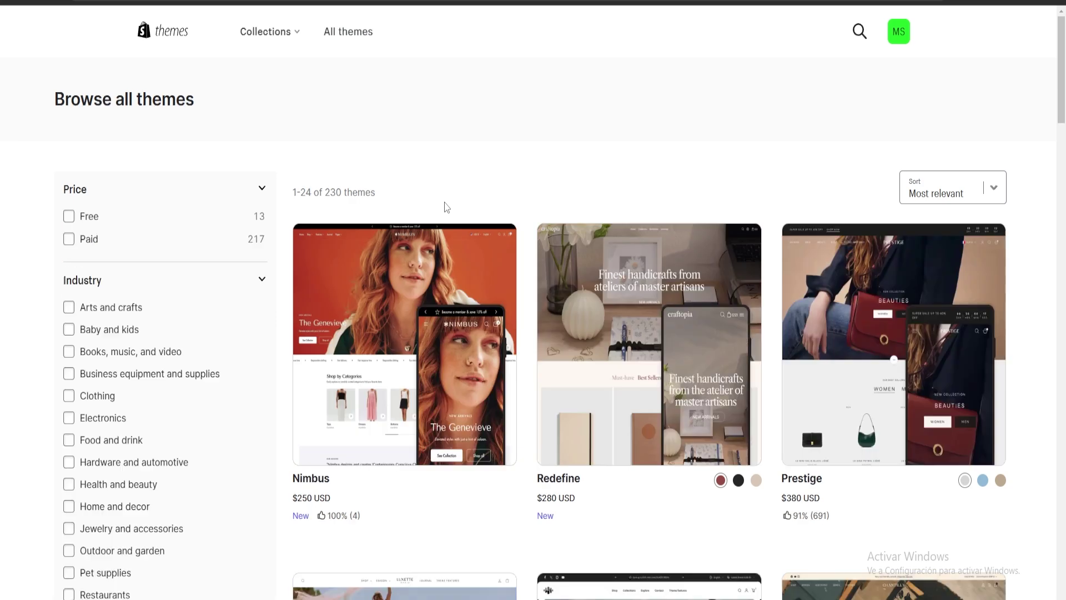
- Browse the first page of all themes in the Theme Store to compare their designs, prices and ratings
scroll(402, 262, "down", 12)
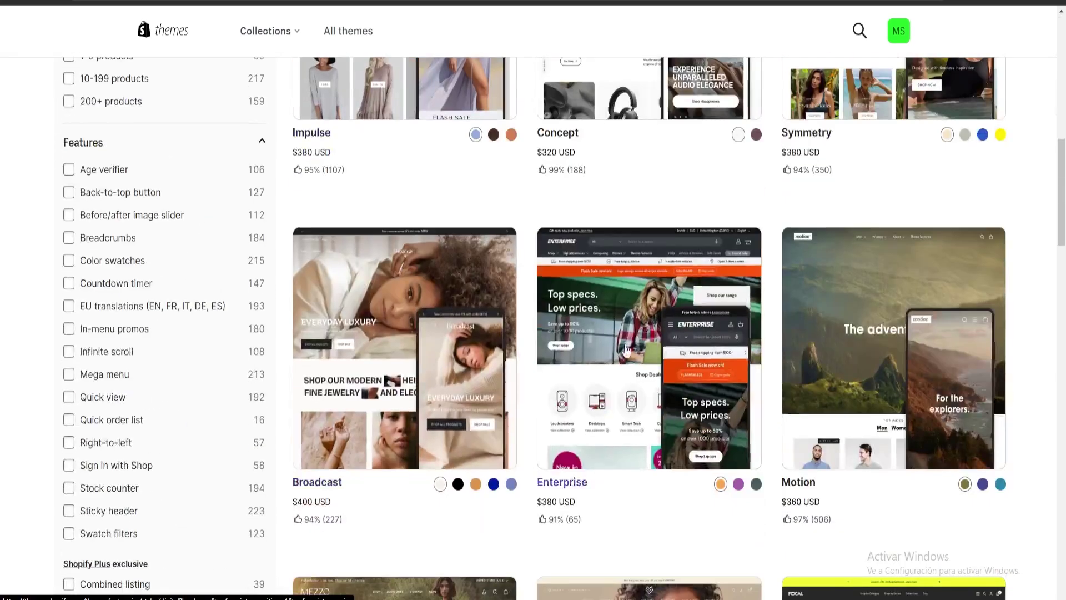
scroll(402, 262, "up", 9)
scroll(393, 378, "down", 14)
scroll(859, 306, "down", 12)
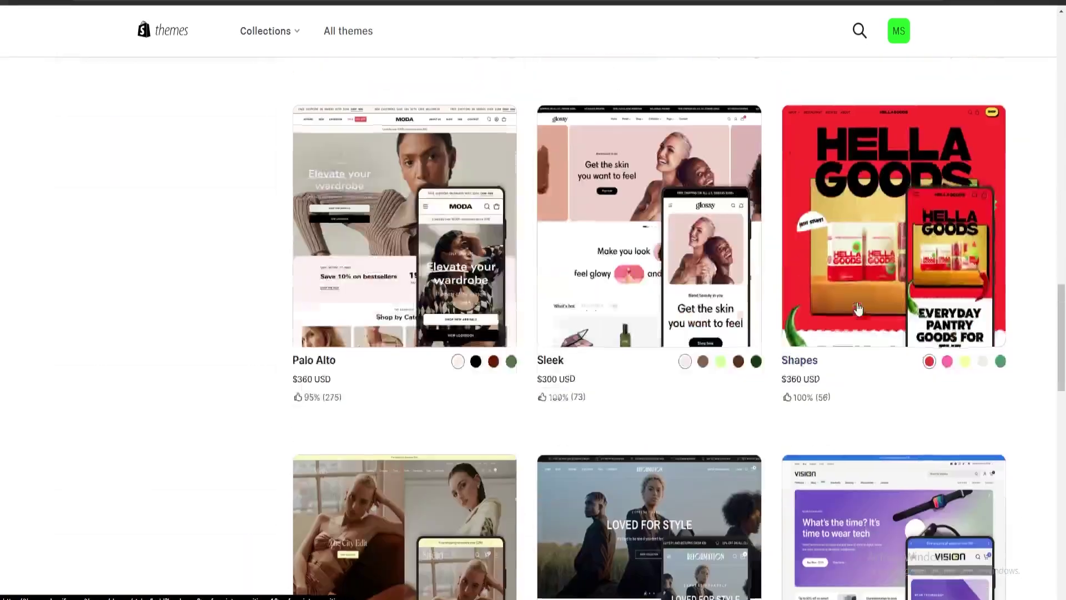
scroll(638, 288, "up", 9)
scroll(637, 289, "down", 18)
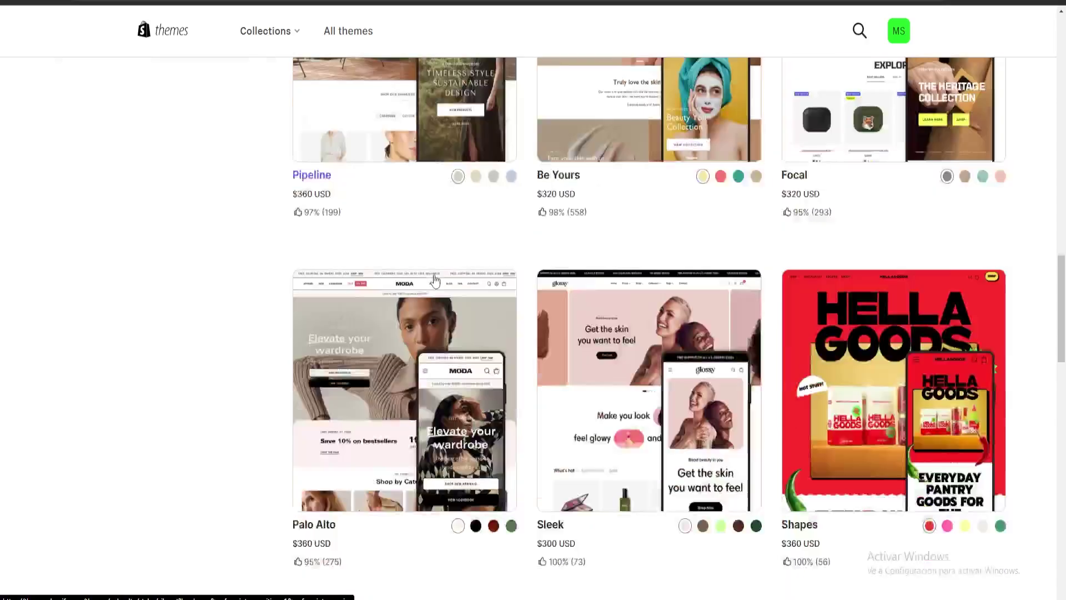
scroll(866, 281, "down", 4)
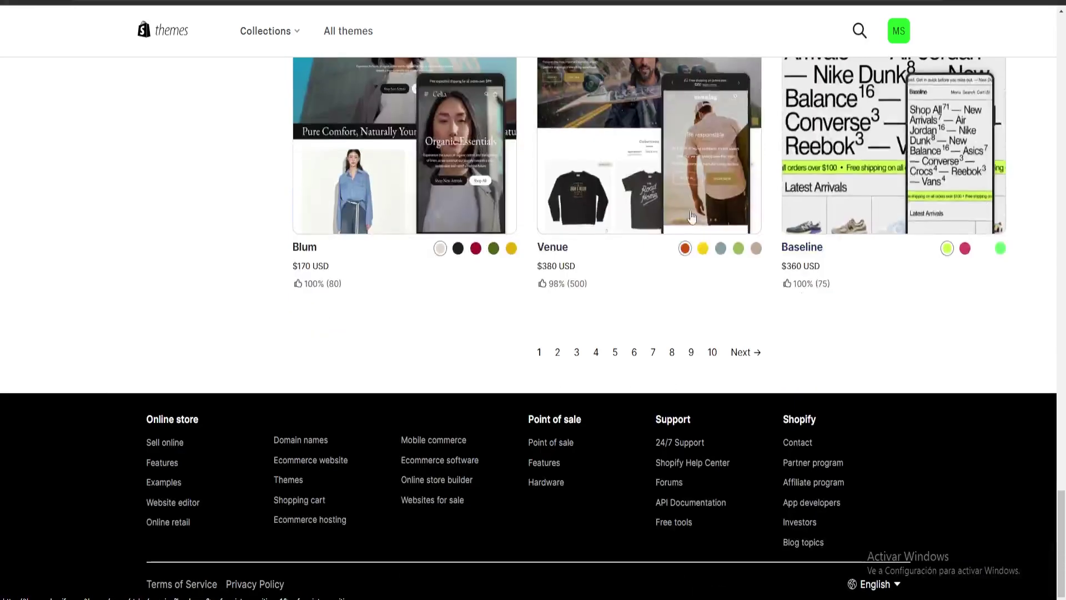
scroll(865, 281, "up", 5)
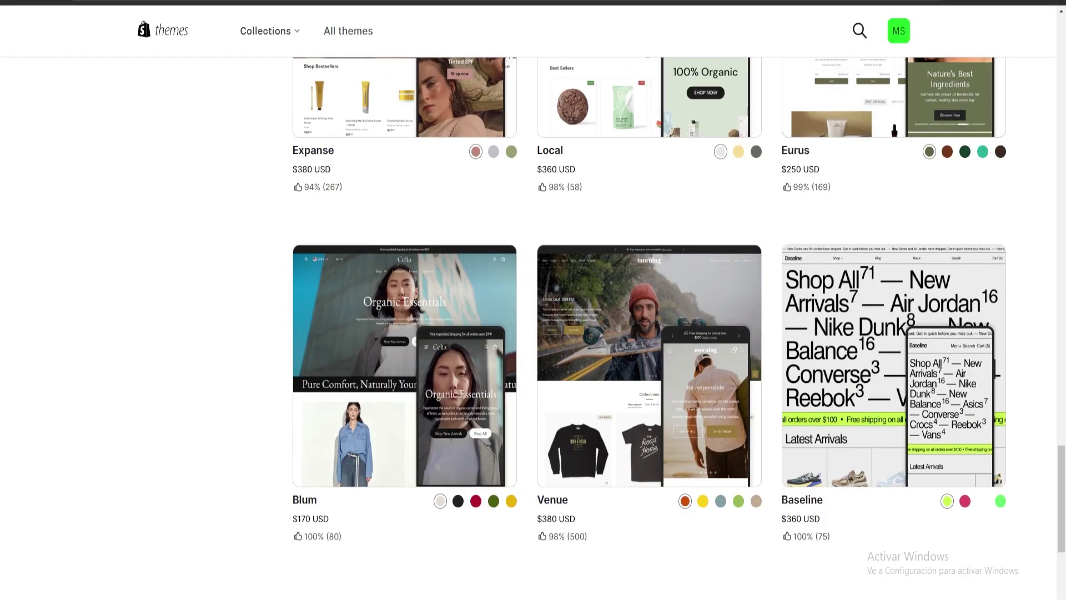
- Return to the store admin's themes and open the current Dawn theme for customization
key("ctrl+Tab")
scroll(747, 140, "up", 8)
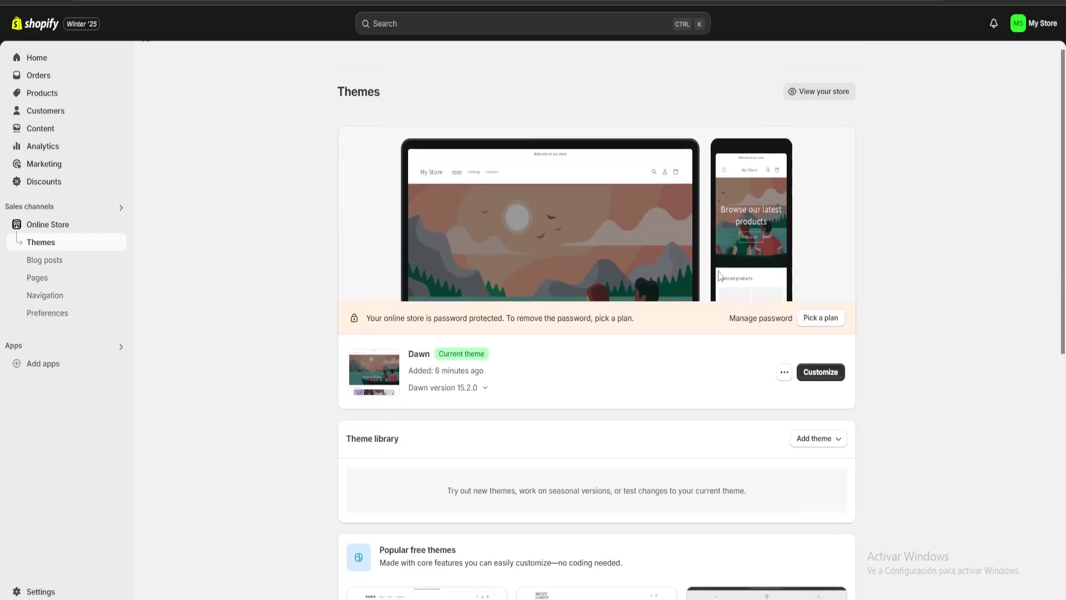
left_click(821, 373)
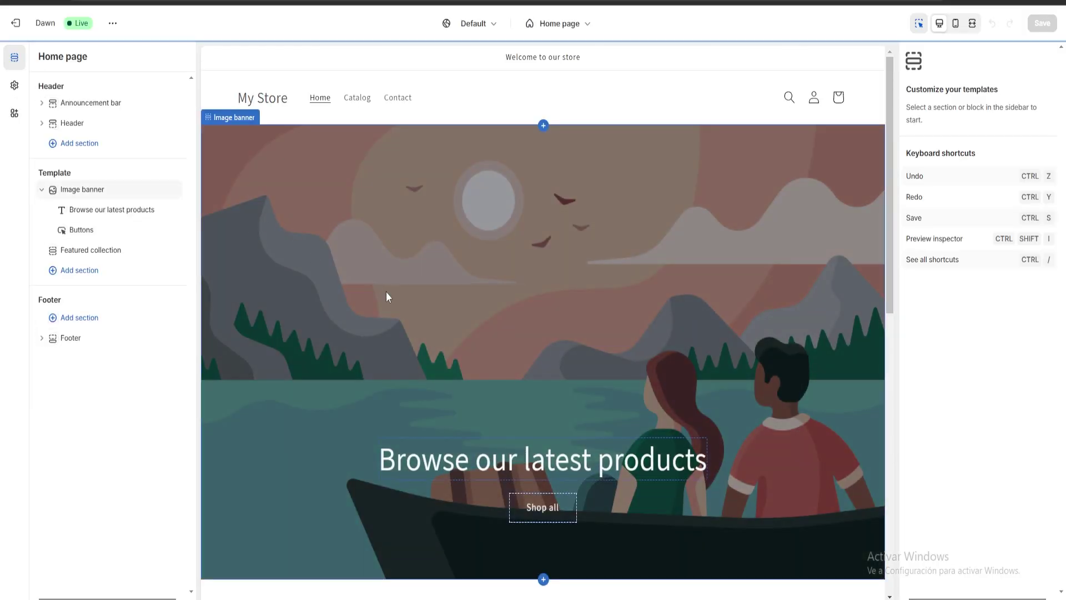
- Upload fce62422d53e0f53aac6682509df749f from the imagenes random folder as the image banner's first image
left_click(315, 245)
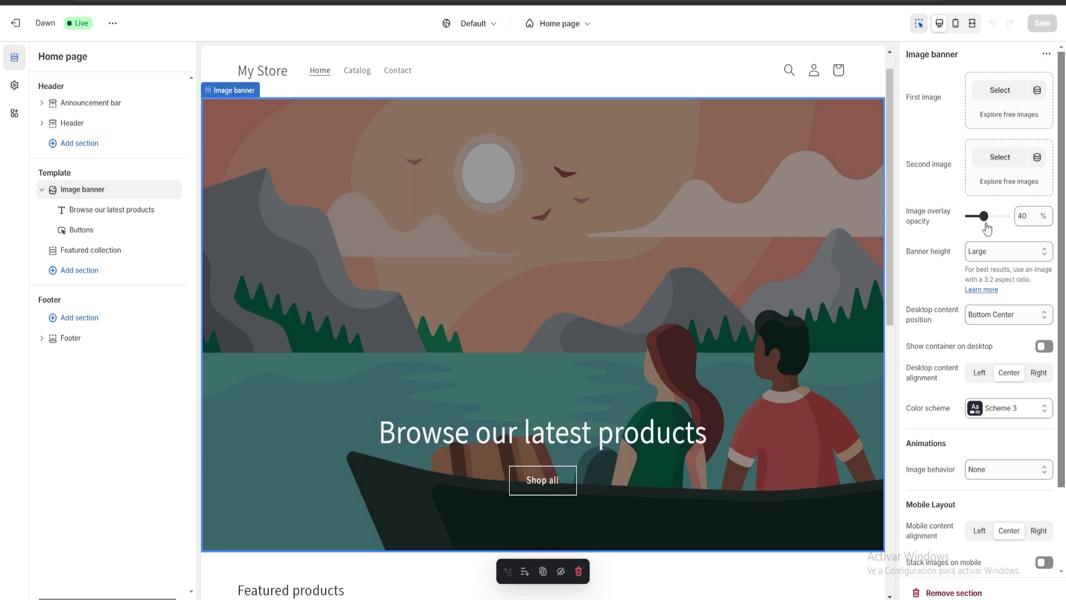
scroll(1023, 387, "down", 2)
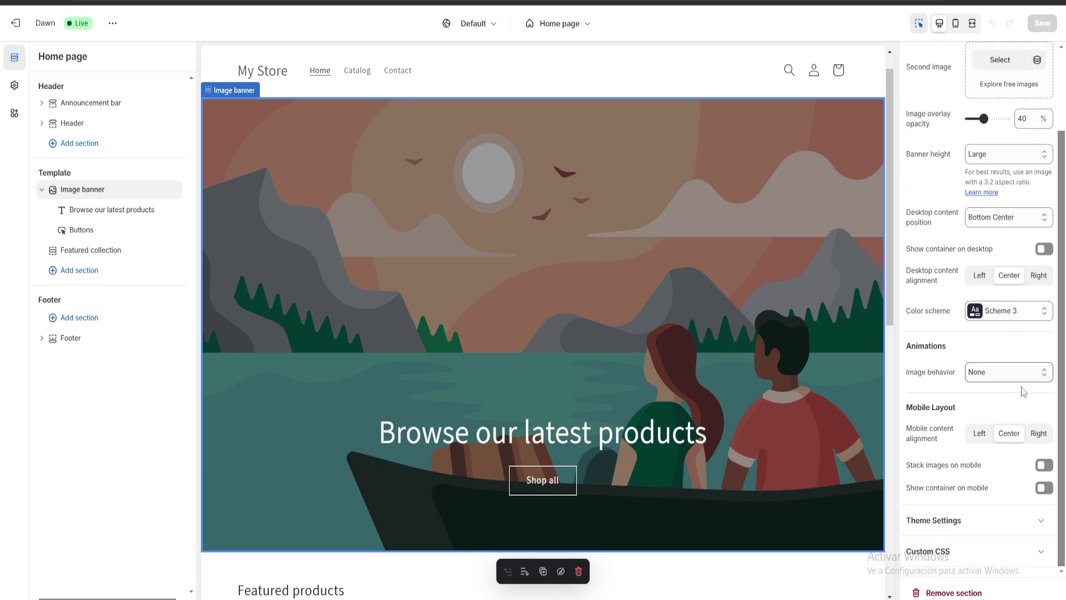
scroll(1045, 375, "up", 2)
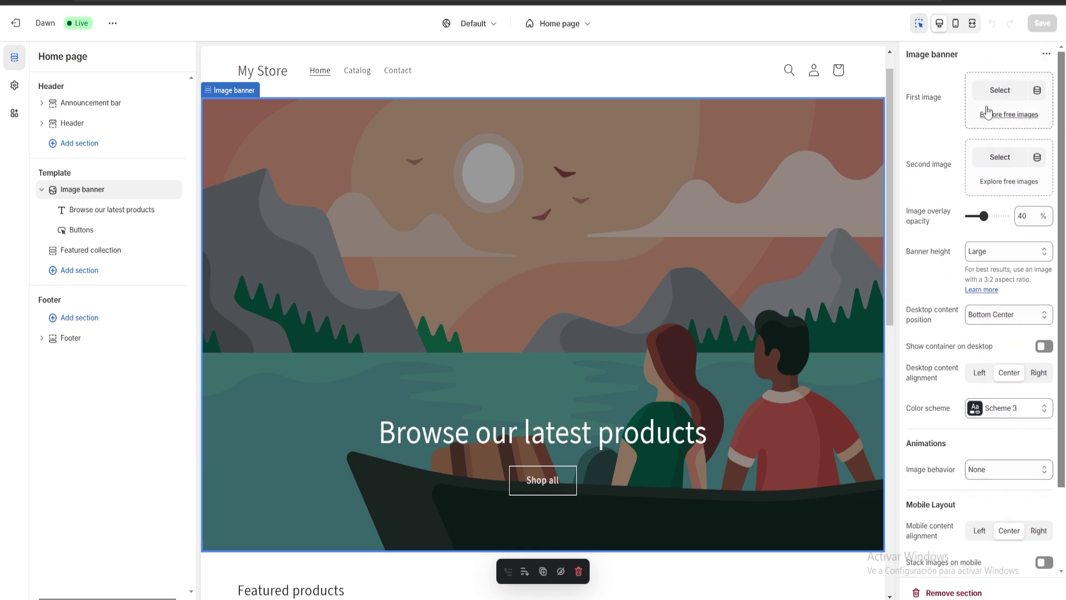
left_click_drag(905, 60, 975, 64)
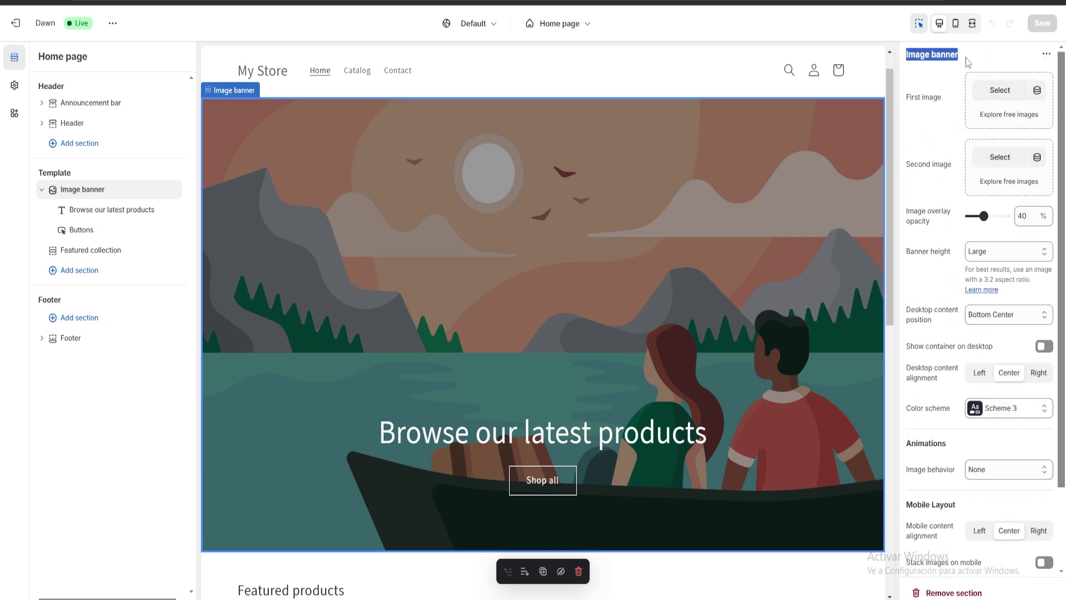
left_click(976, 65)
left_click(1001, 92)
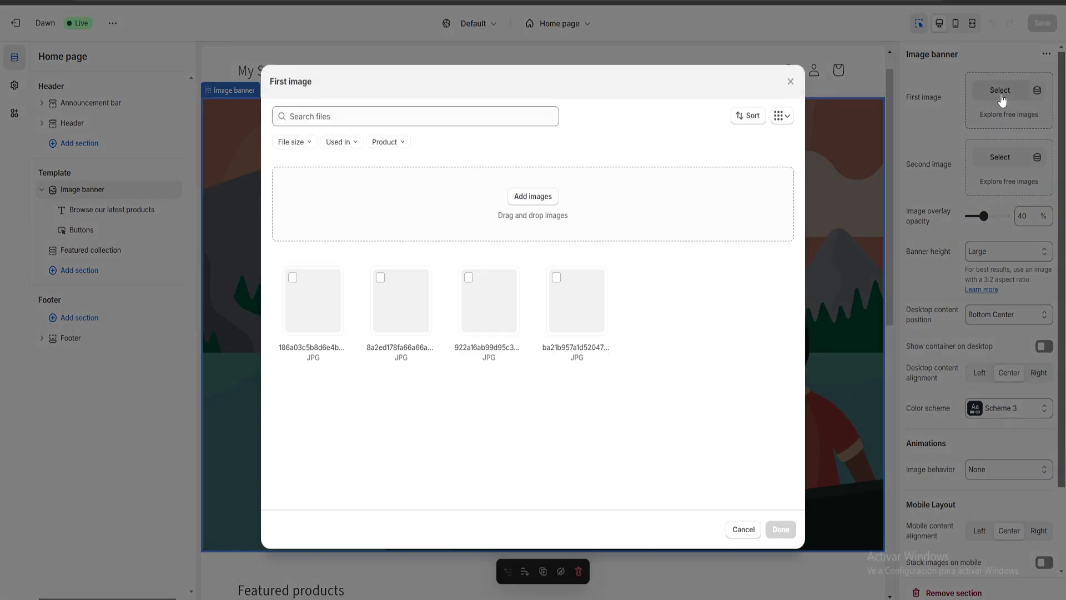
left_click(547, 200)
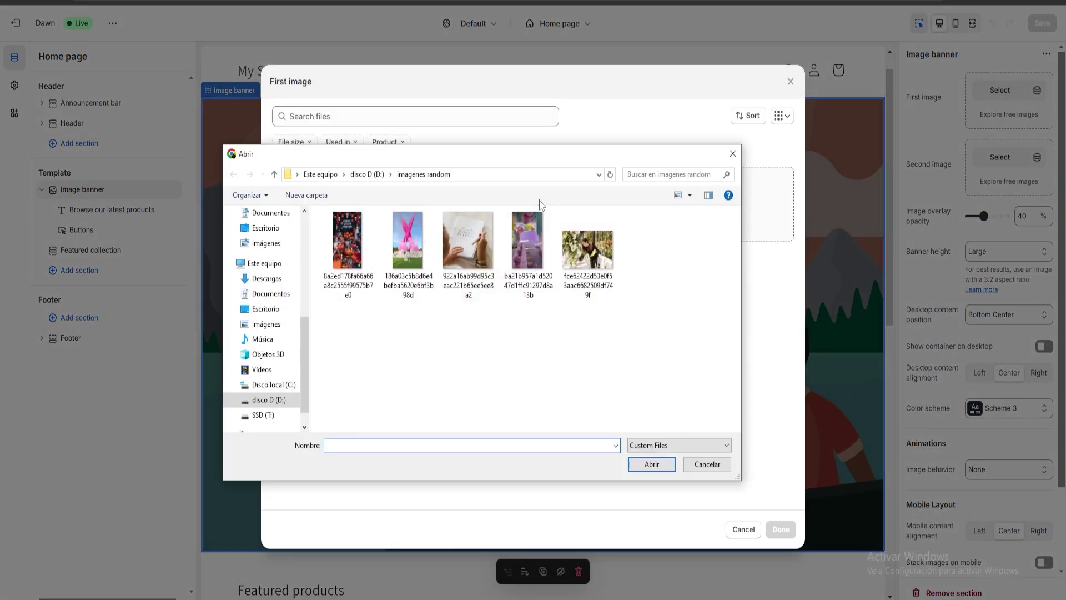
double_click(604, 295)
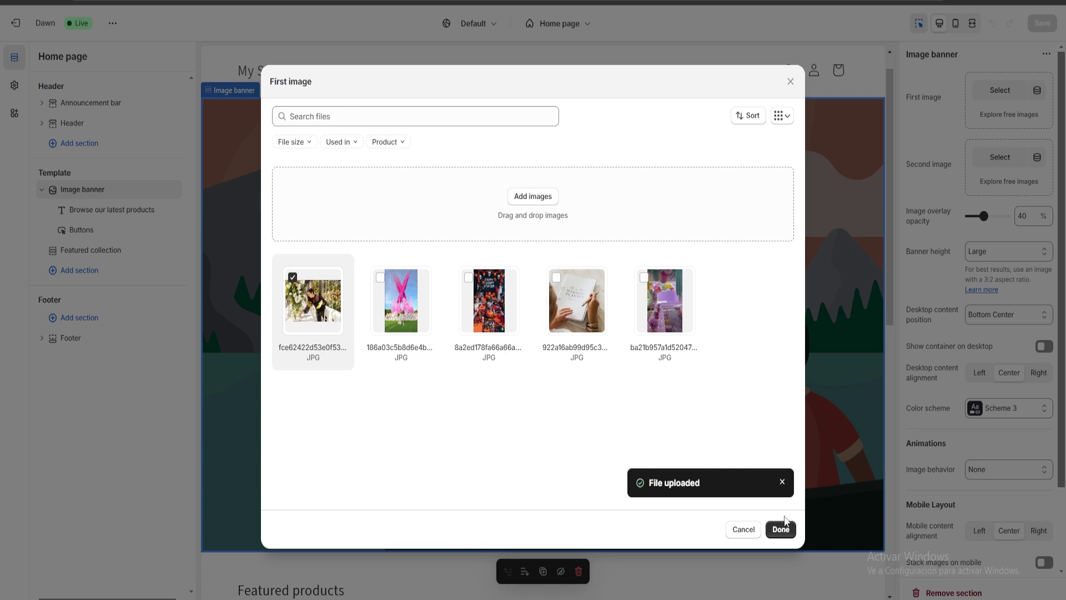
left_click(782, 529)
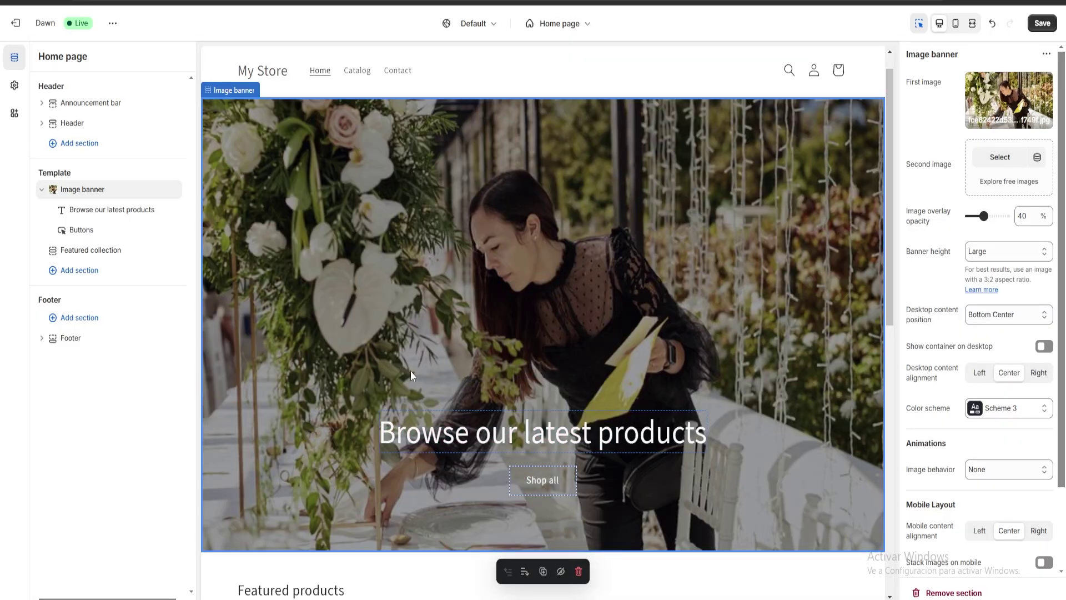
- Change the image banner's heading to "Welcome To My Event Planing Website"
left_click(577, 442)
triple_click(1011, 130)
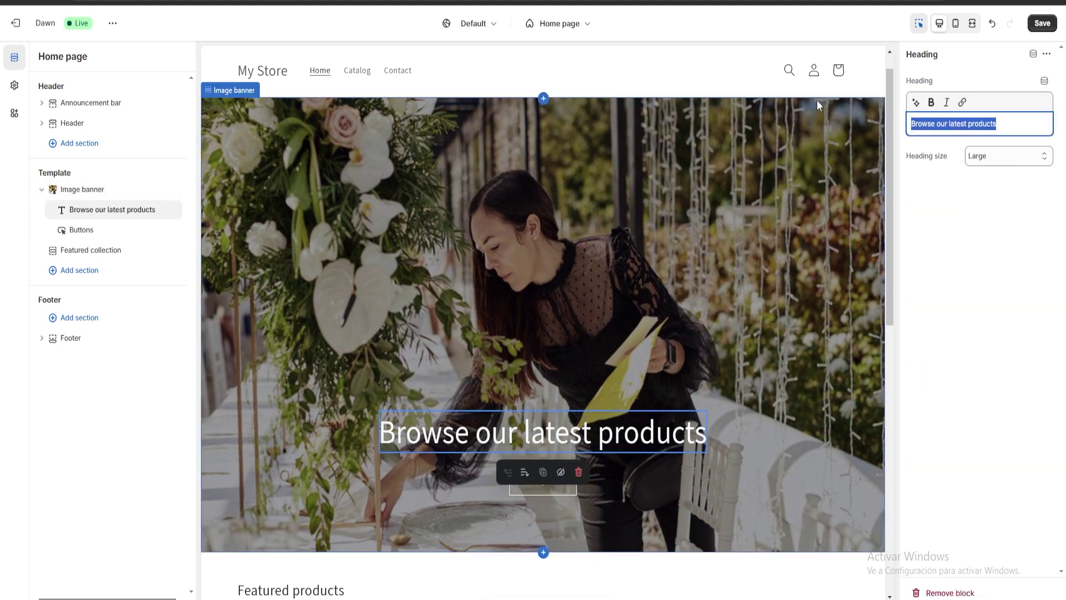
key("BackSpace")
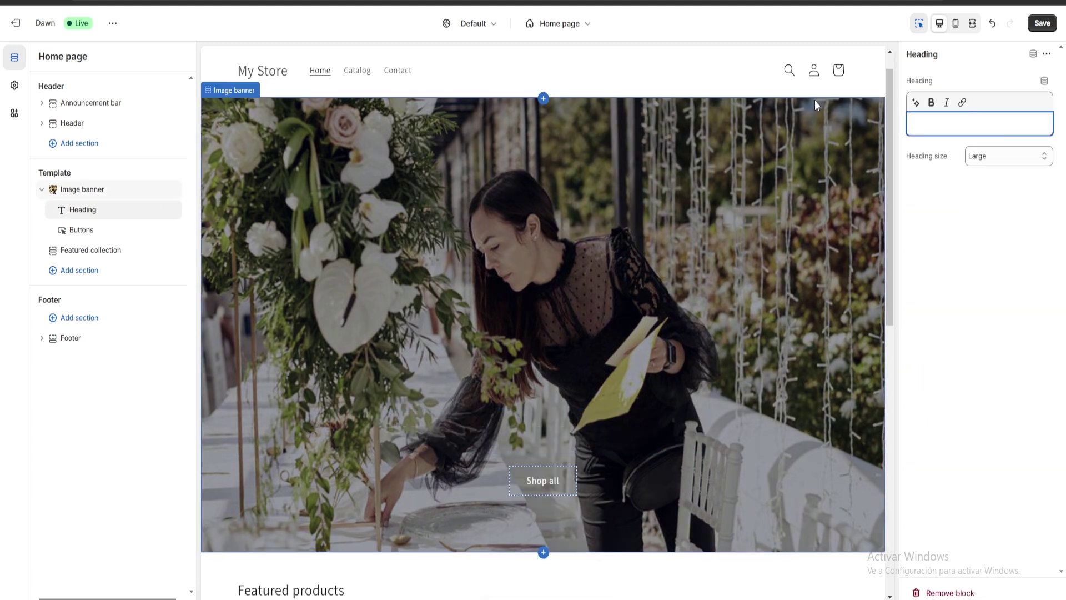
type("Welcome To")
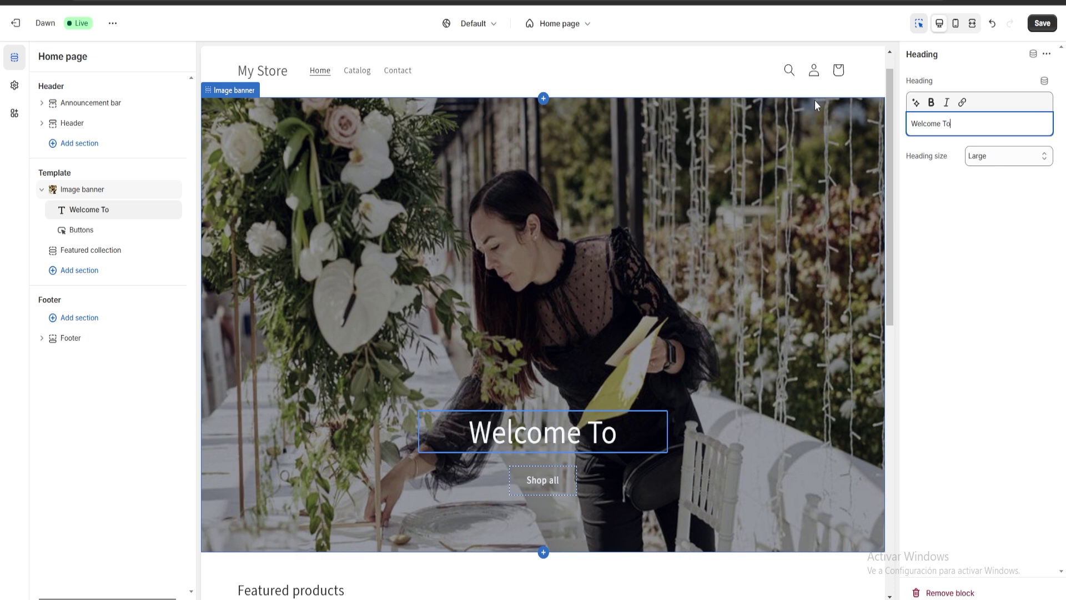
type(" My Eve")
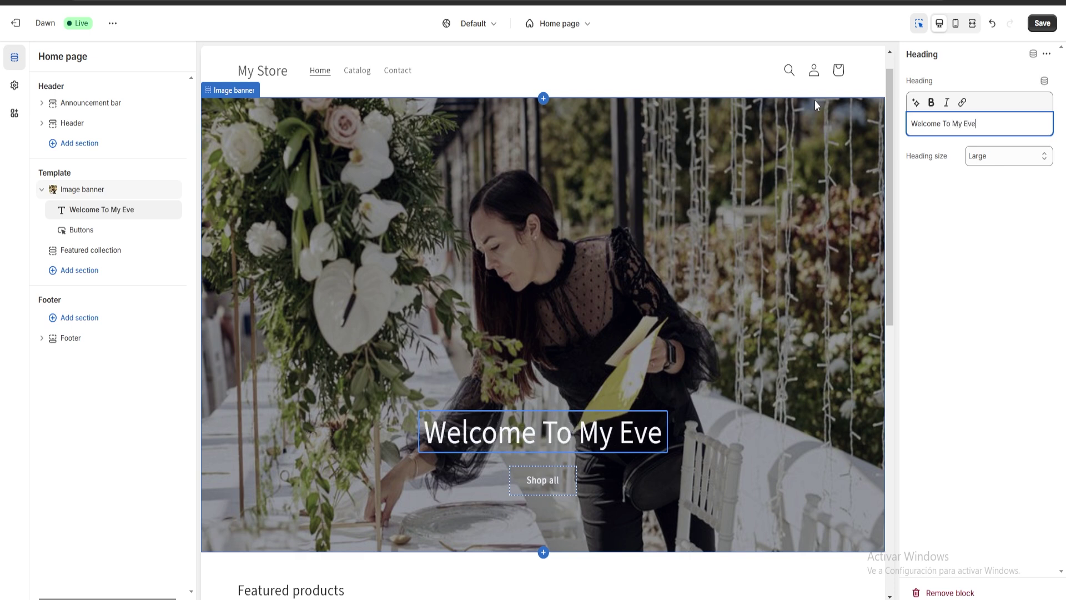
type("nt Planing We")
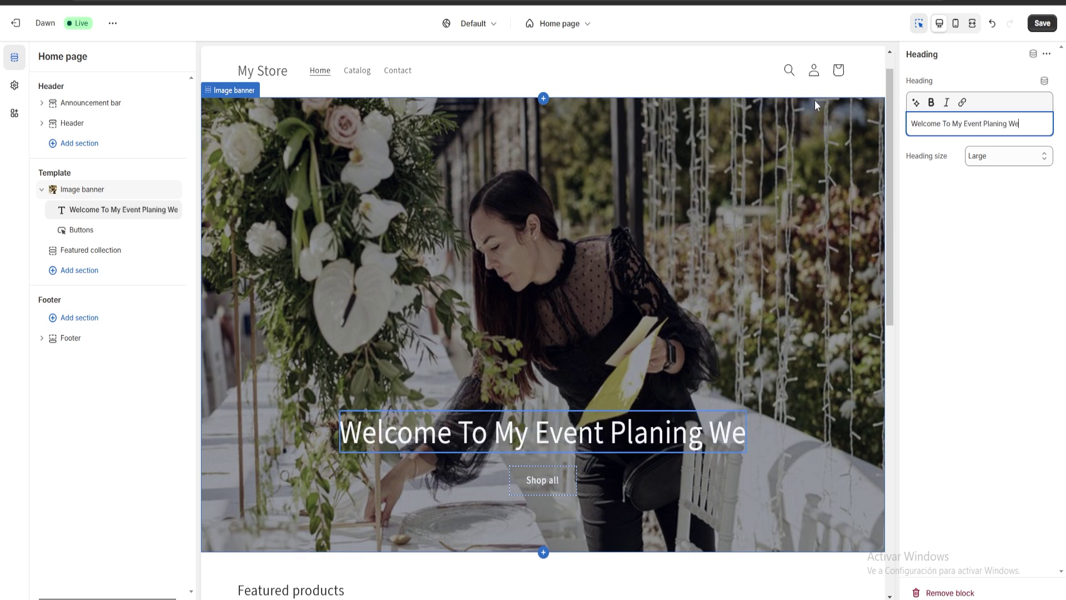
type("bsite")
left_click(815, 100)
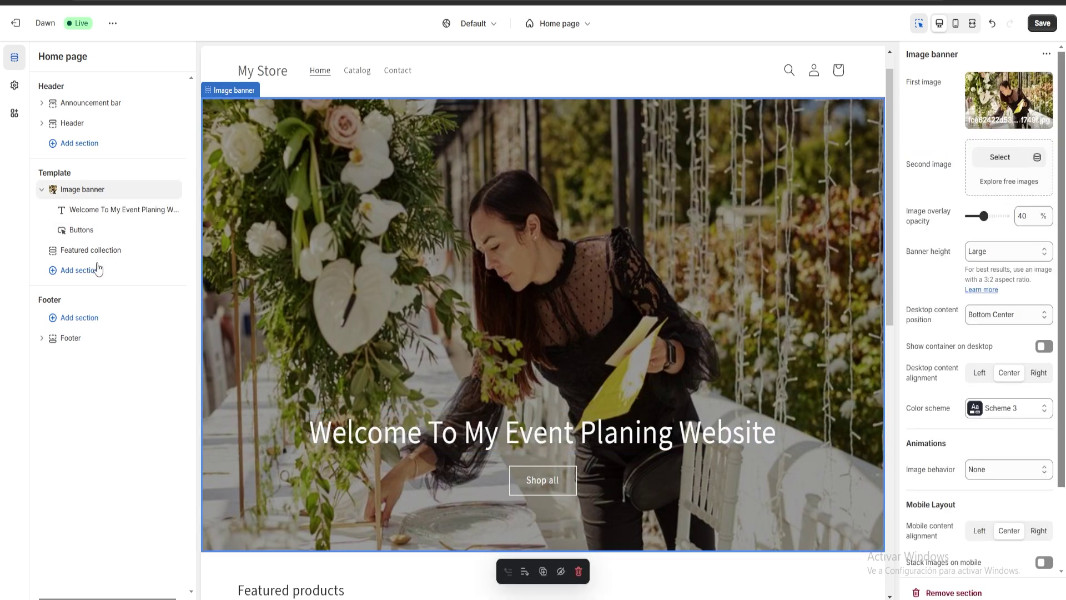
- Add a Featured product section to the home page template and assign the Wedding Planing product to it
left_click(67, 272)
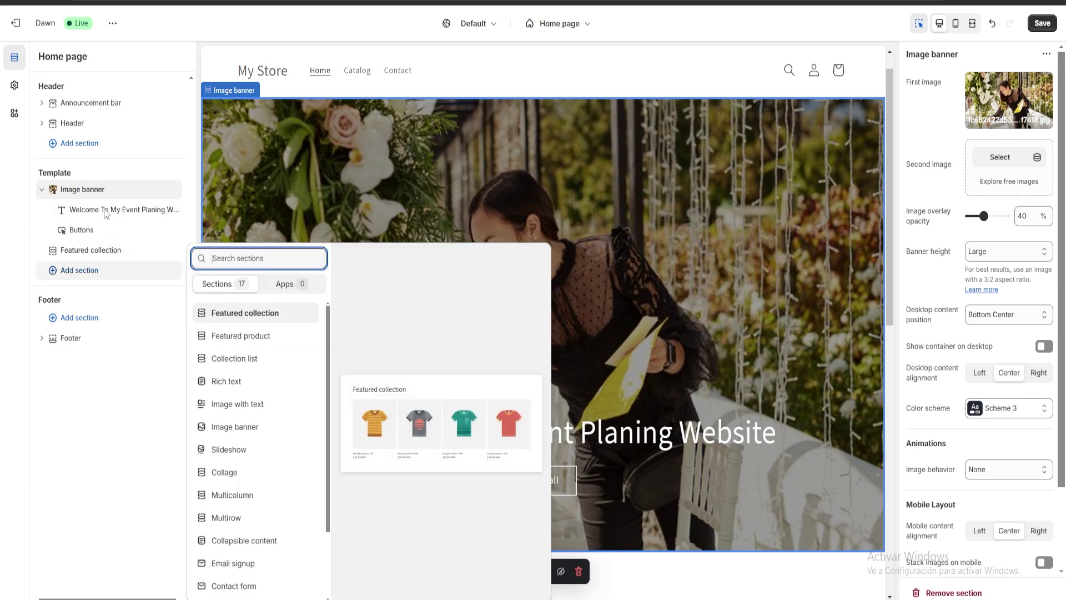
left_click(67, 270)
left_click(83, 275)
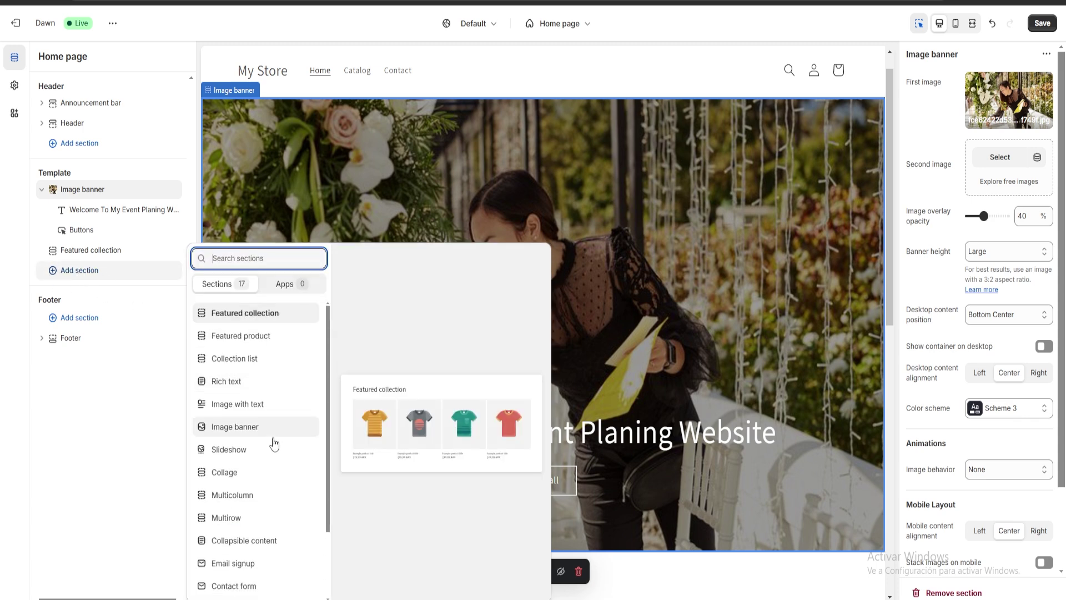
scroll(288, 494, "down", 3)
scroll(290, 533, "up", 3)
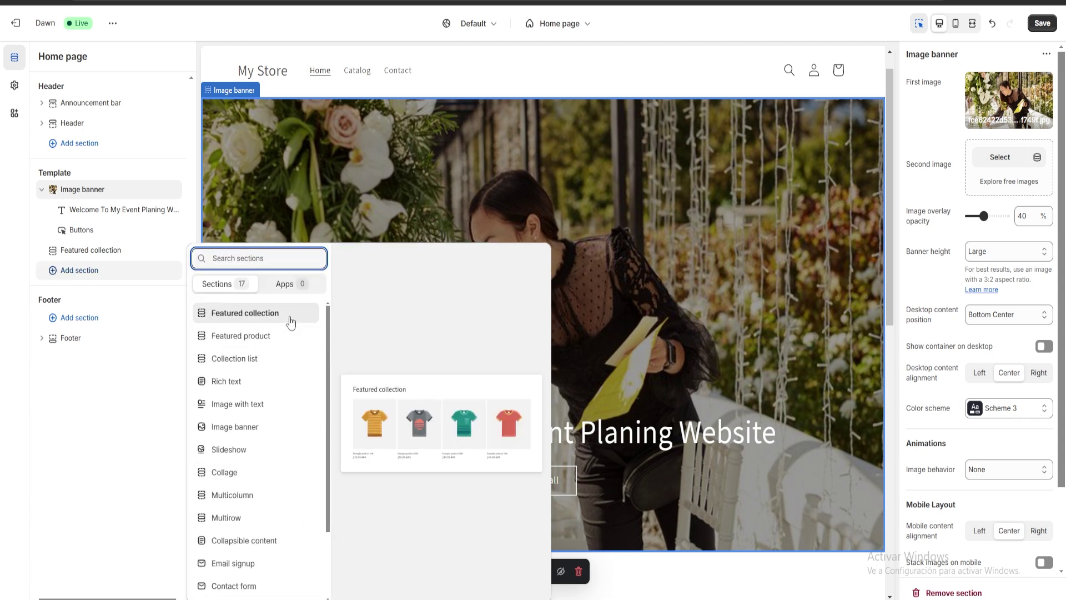
scroll(281, 405, "down", 2)
scroll(276, 433, "up", 3)
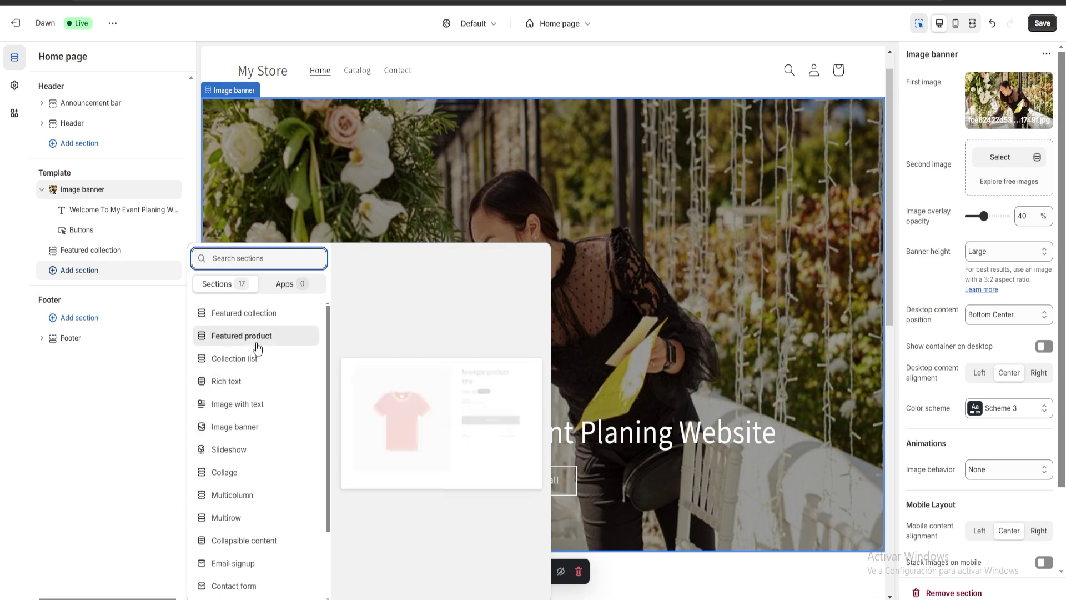
left_click(257, 346)
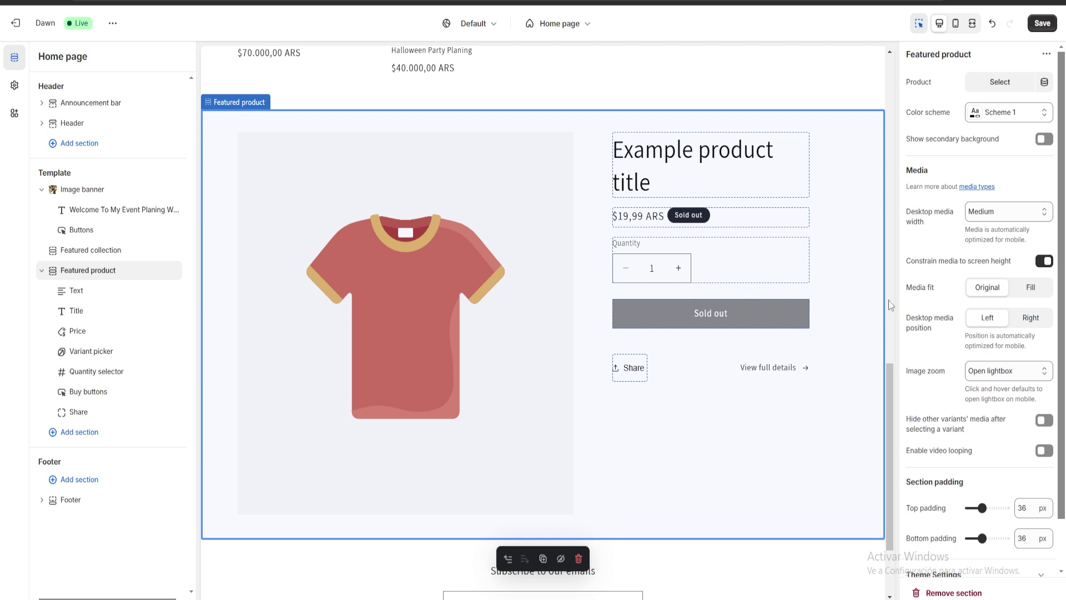
left_click(1000, 83)
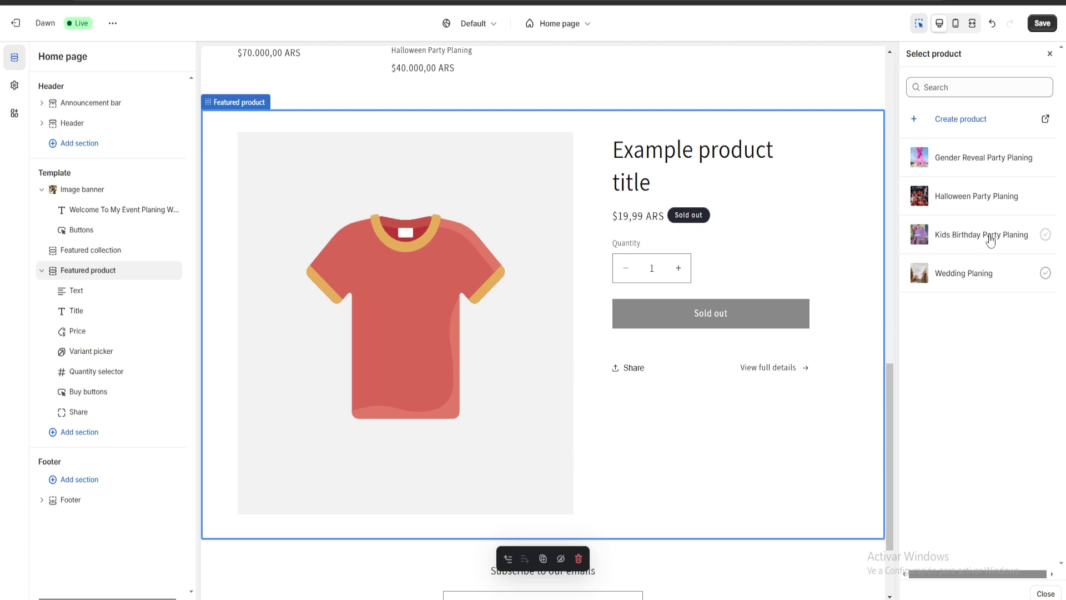
left_click(967, 275)
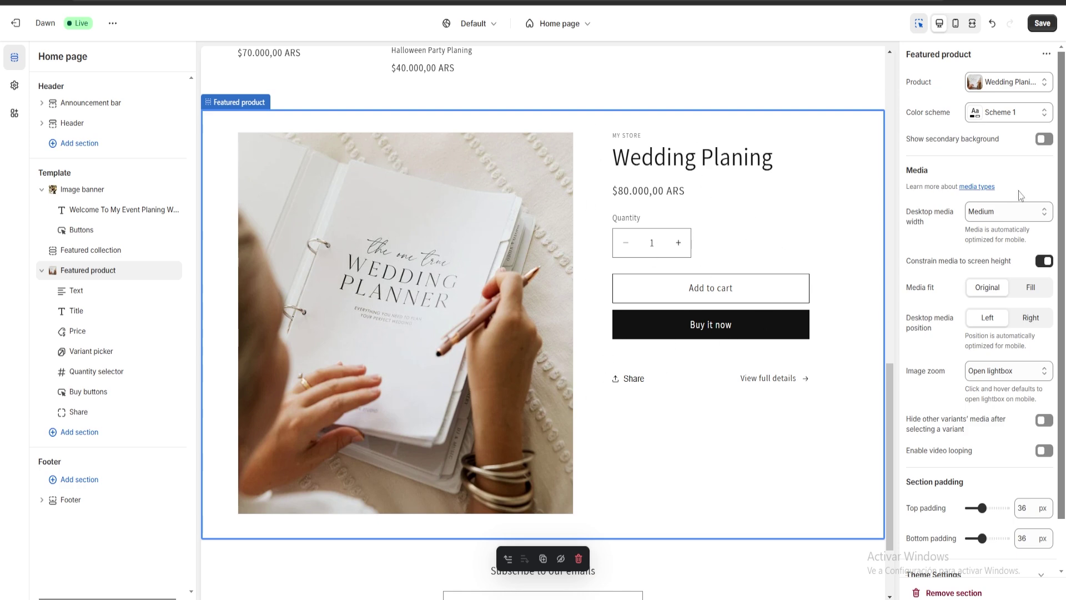
- Set the color scheme of the Wedding Planing featured product section to Scheme 4
left_click(867, 102)
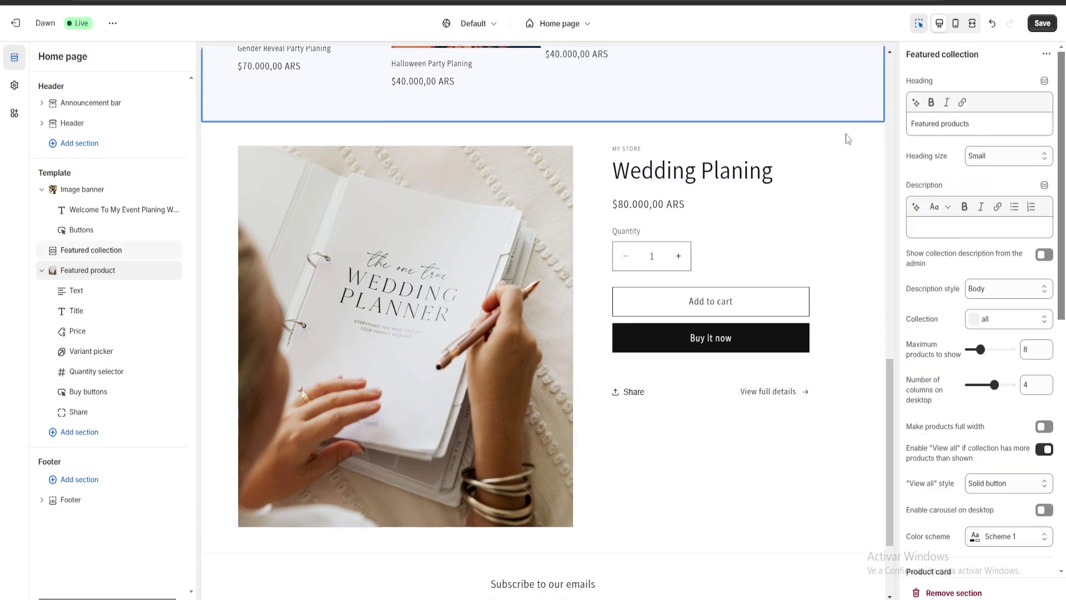
scroll(602, 369, "up", 4)
scroll(615, 362, "down", 5)
scroll(658, 376, "up", 1)
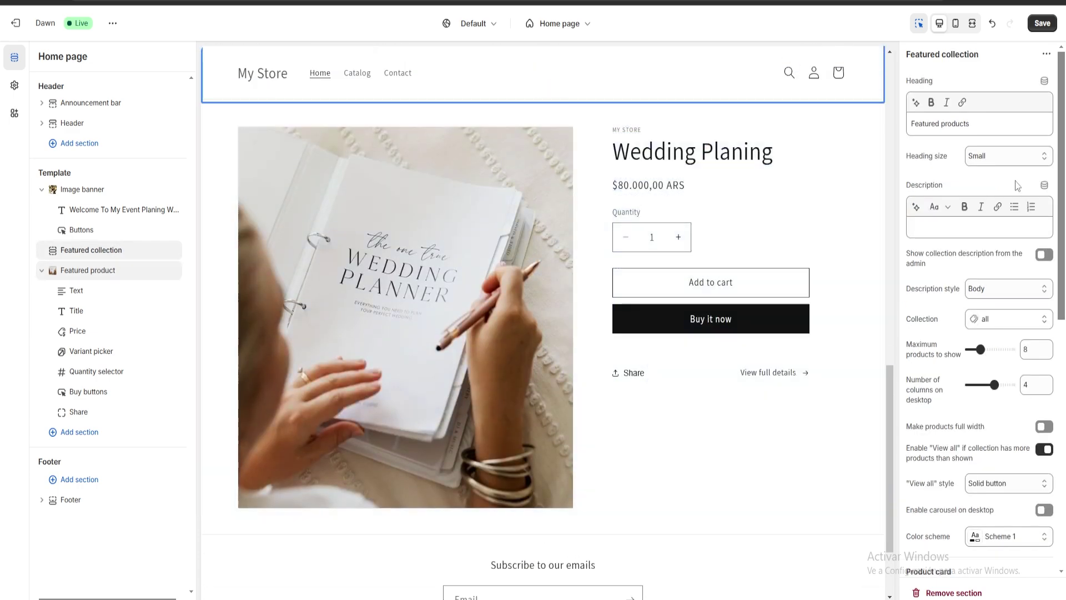
left_click(781, 219)
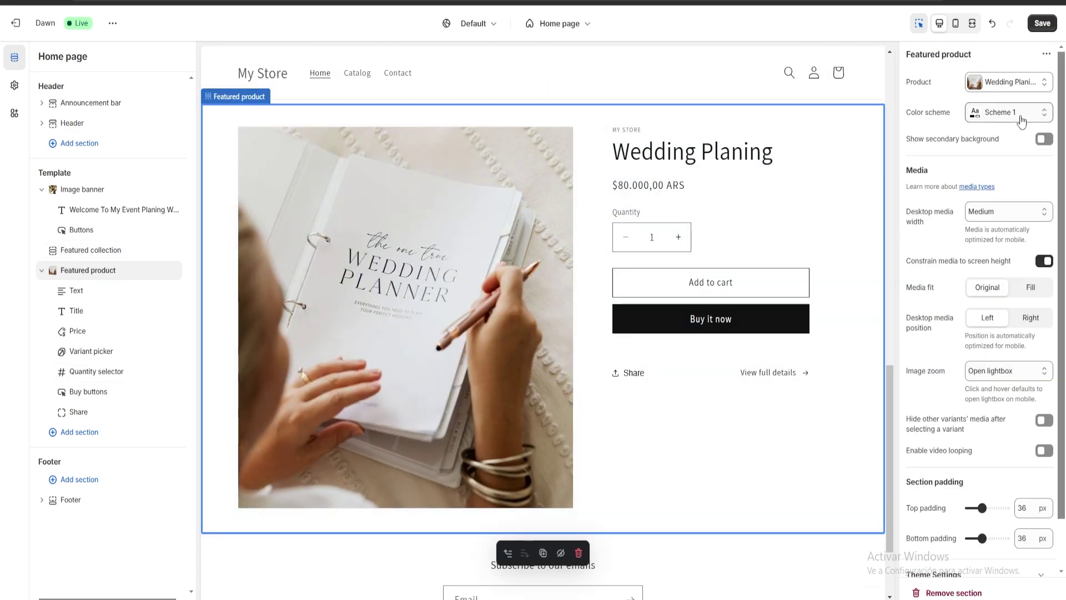
left_click(1021, 112)
left_click(987, 247)
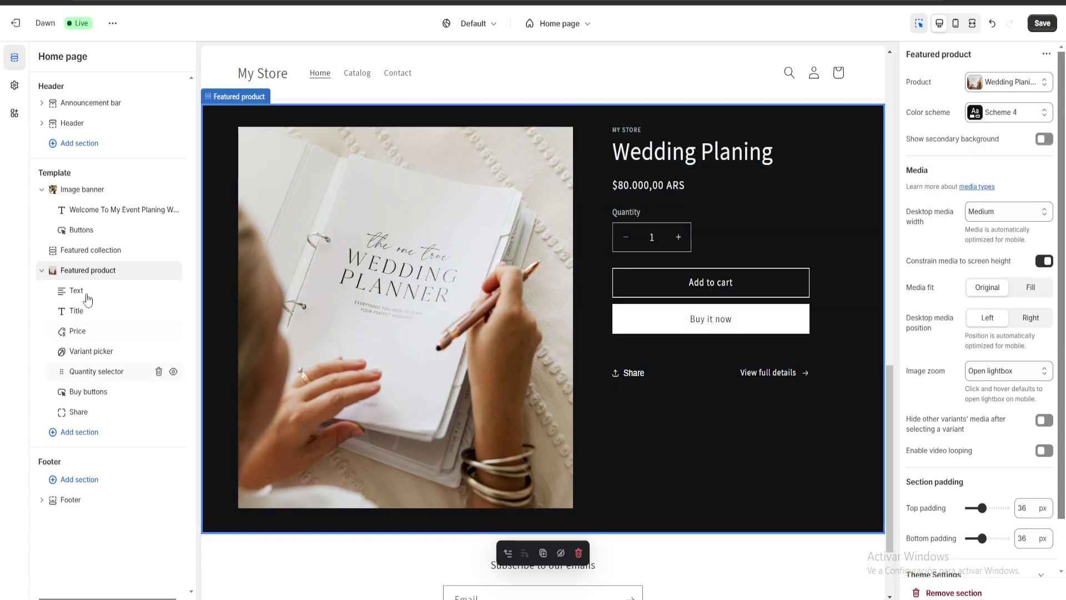
- Add a Featured collection section below the featured product and bring up its color scheme and product card settings
left_click(88, 435)
scroll(269, 412, "down", 2)
scroll(275, 361, "up", 2)
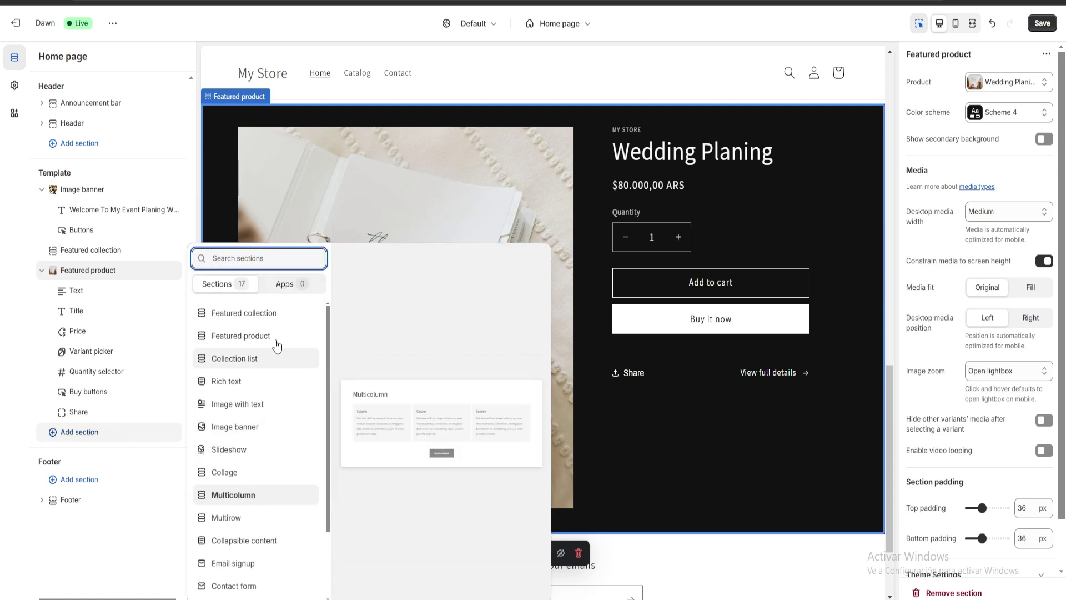
left_click(234, 316)
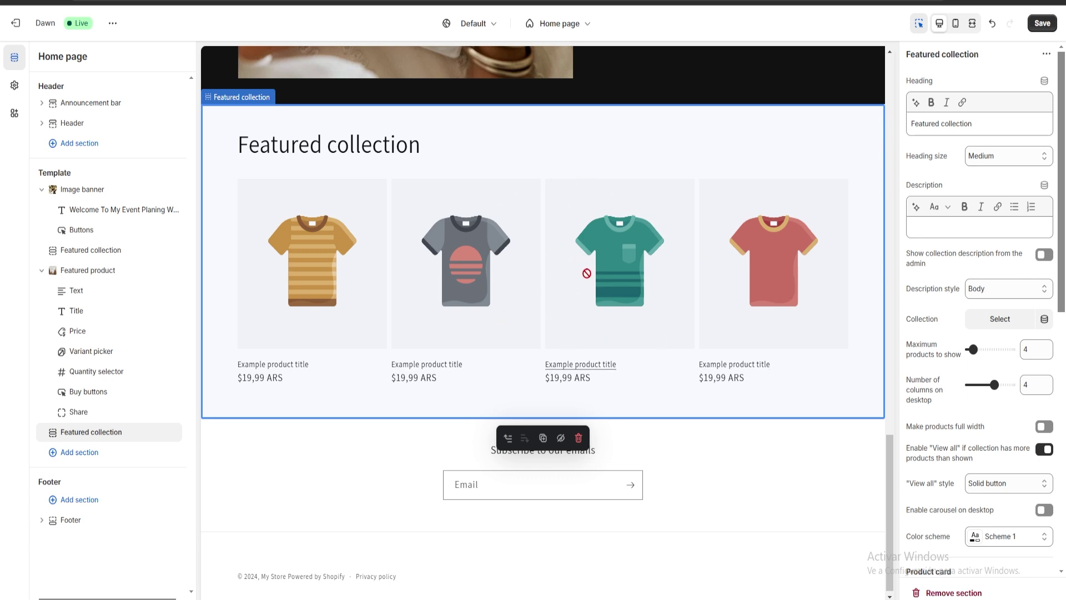
scroll(978, 334, "down", 3)
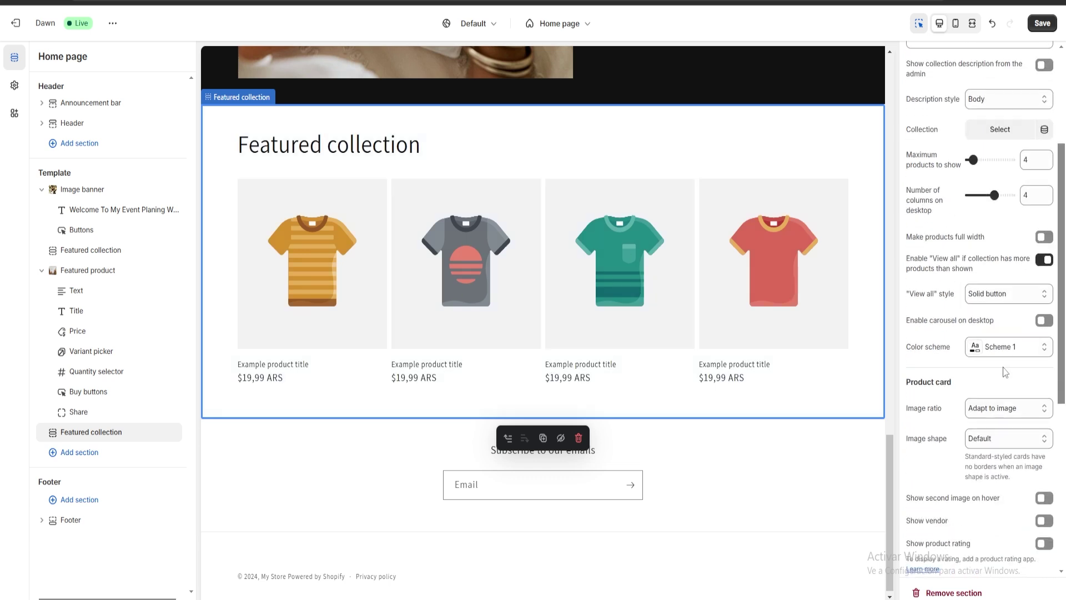
- Remove the placeholder Featured collection section below the Wedding Planing featured product
left_click(955, 593)
scroll(536, 215, "up", 3)
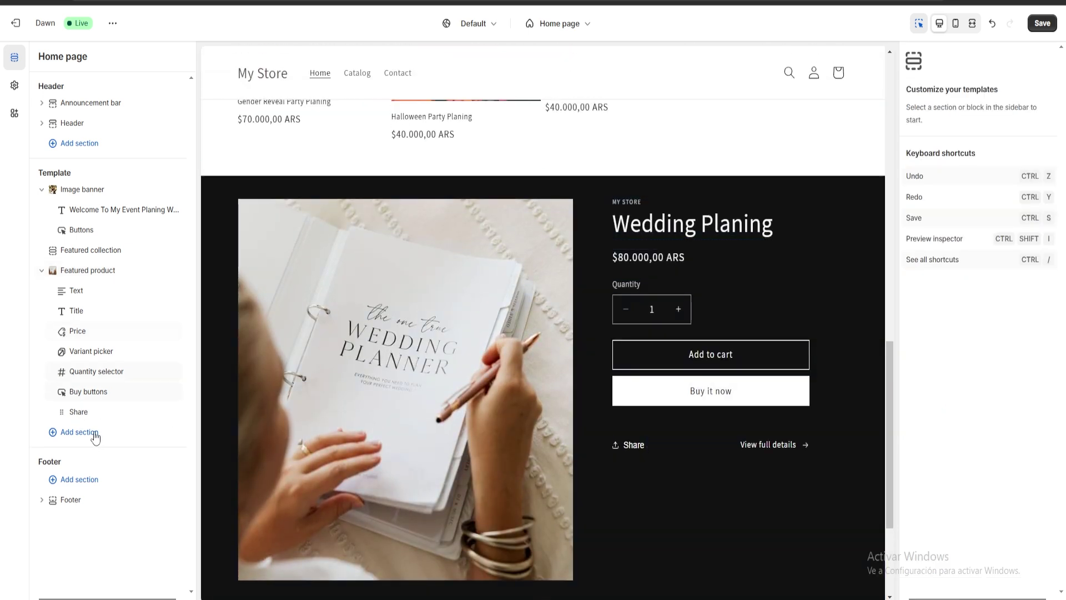
- Look through the section types that can be added to the footer and header groups
left_click(75, 486)
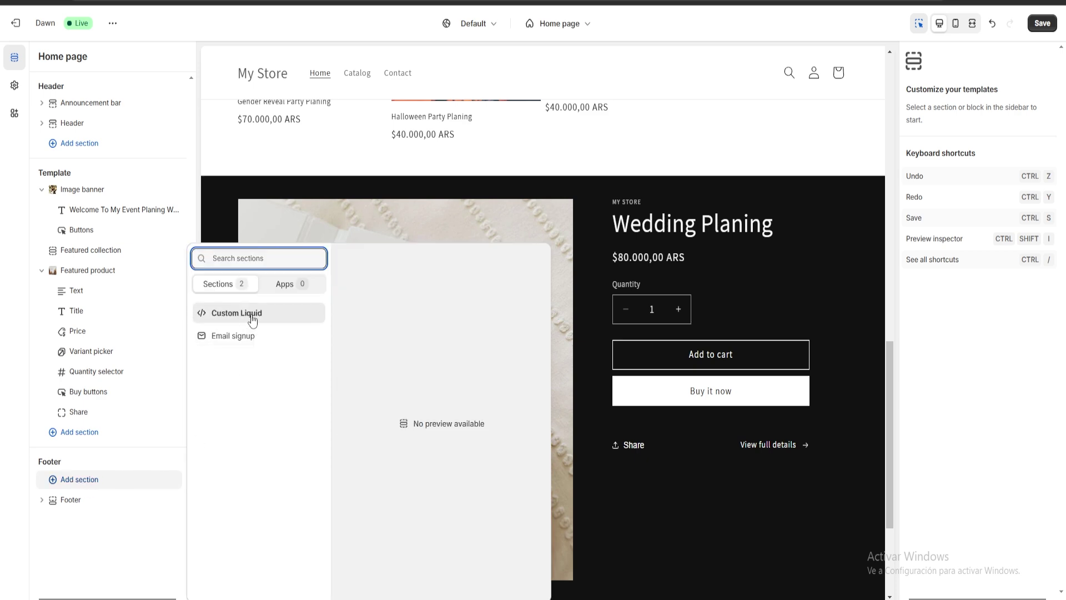
left_click(4, 209)
left_click(81, 146)
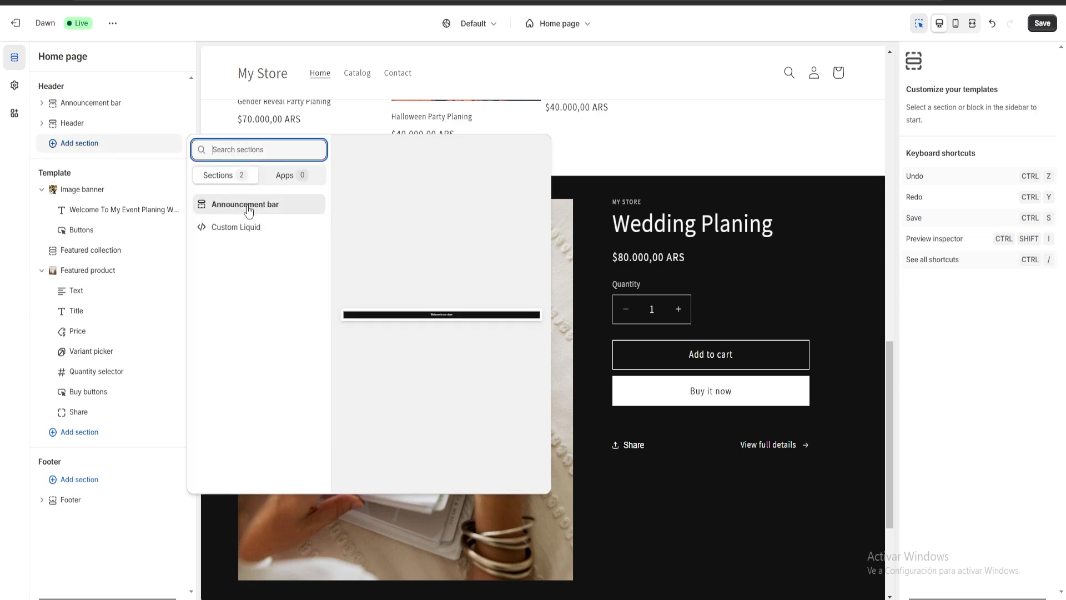
left_click(249, 211)
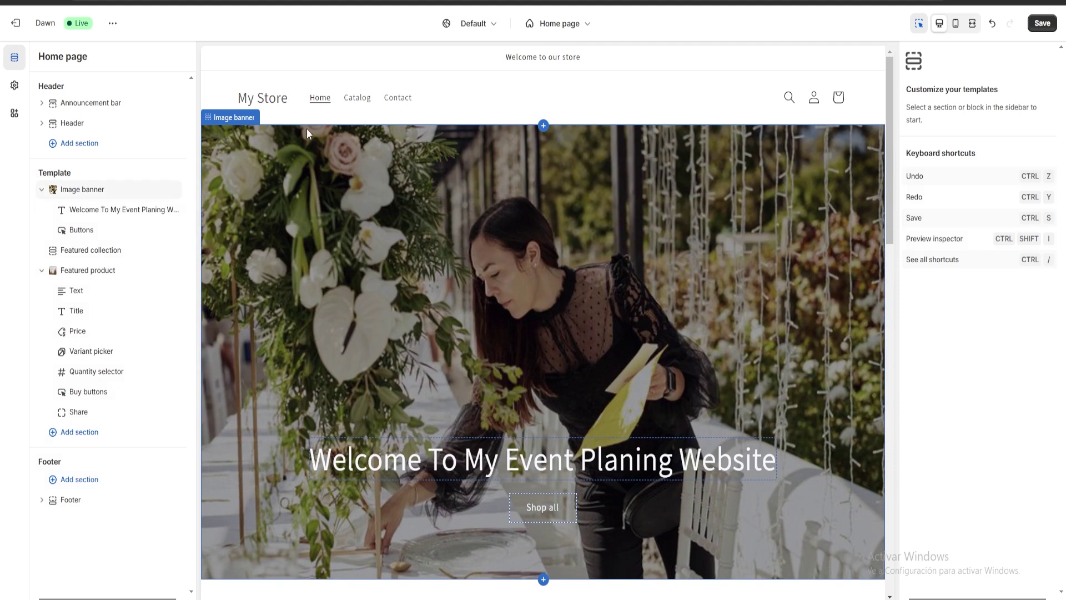
- Bring up the header's settings, save the theme changes and exit the theme editor
left_click(276, 95)
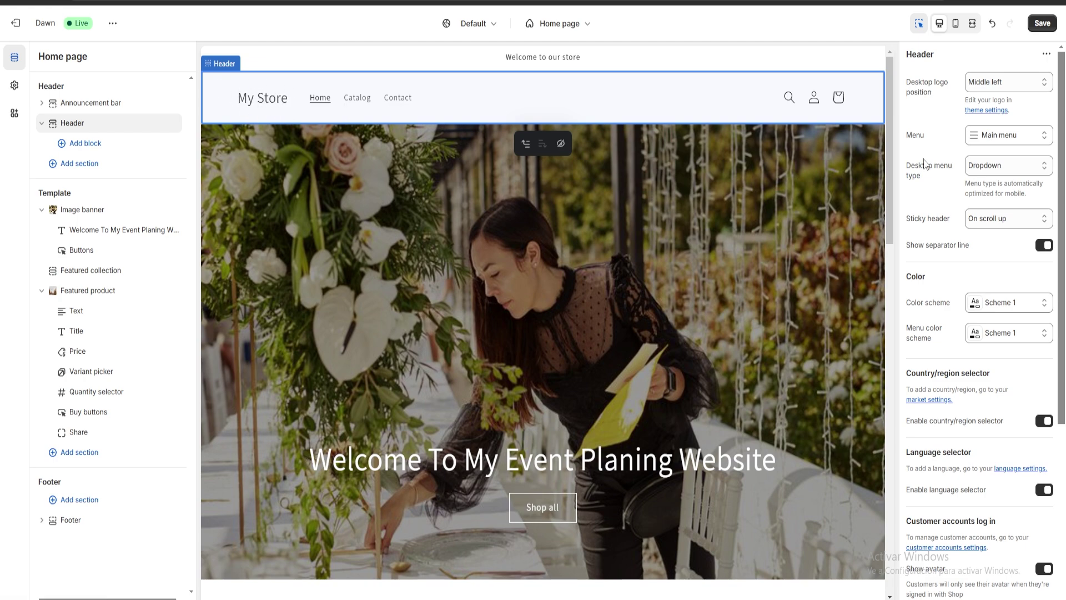
left_click(1053, 25)
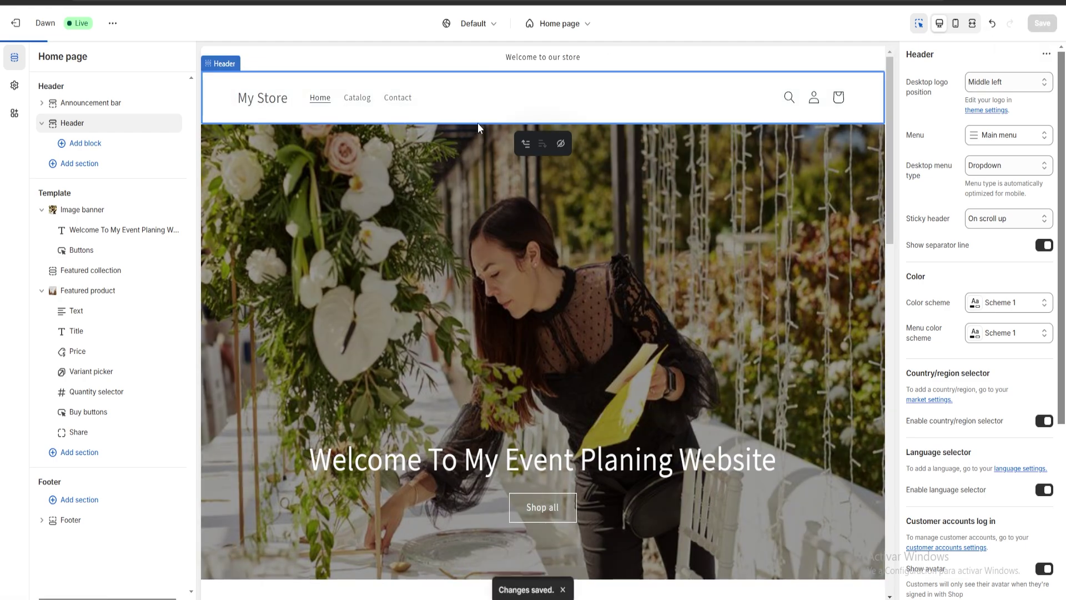
left_click(16, 25)
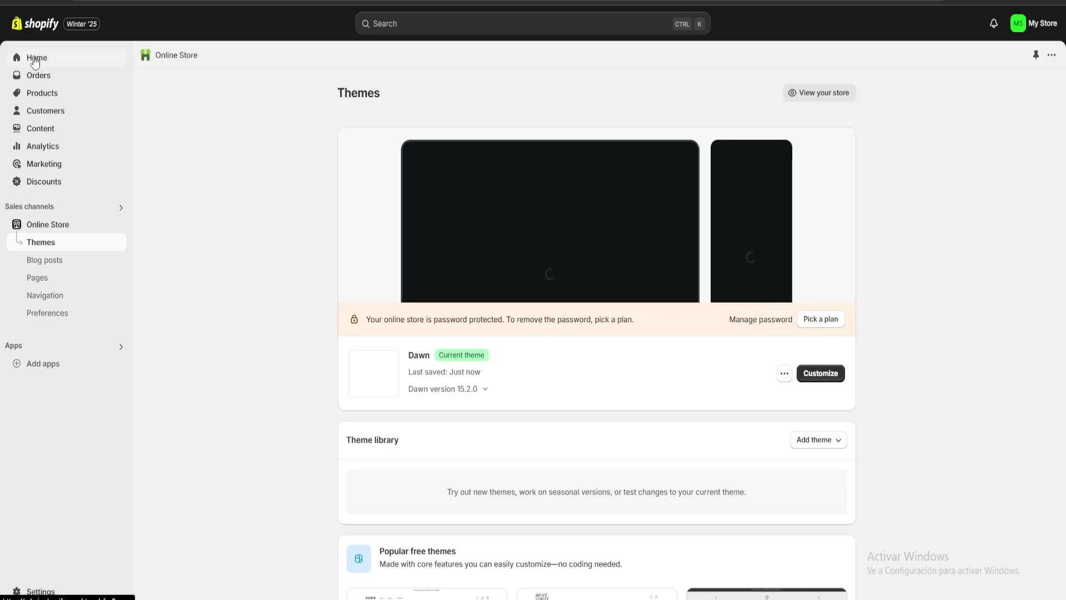
- Change the store name to "Event Planing" through the setup guide's naming task and save it
left_click(34, 58)
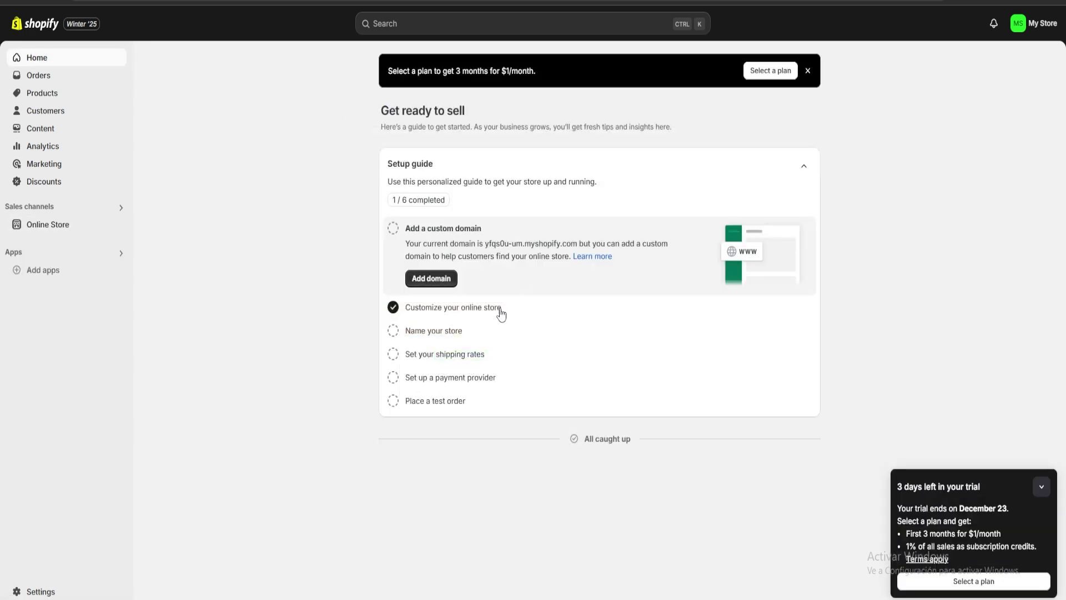
left_click(429, 332)
left_click(430, 327)
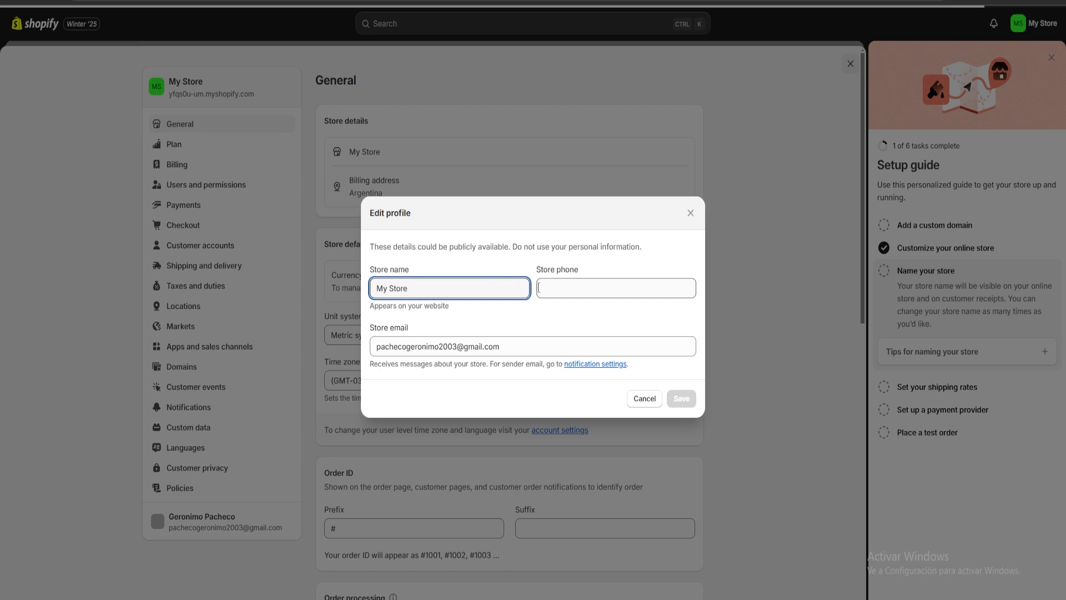
left_click_drag(522, 288, 340, 297)
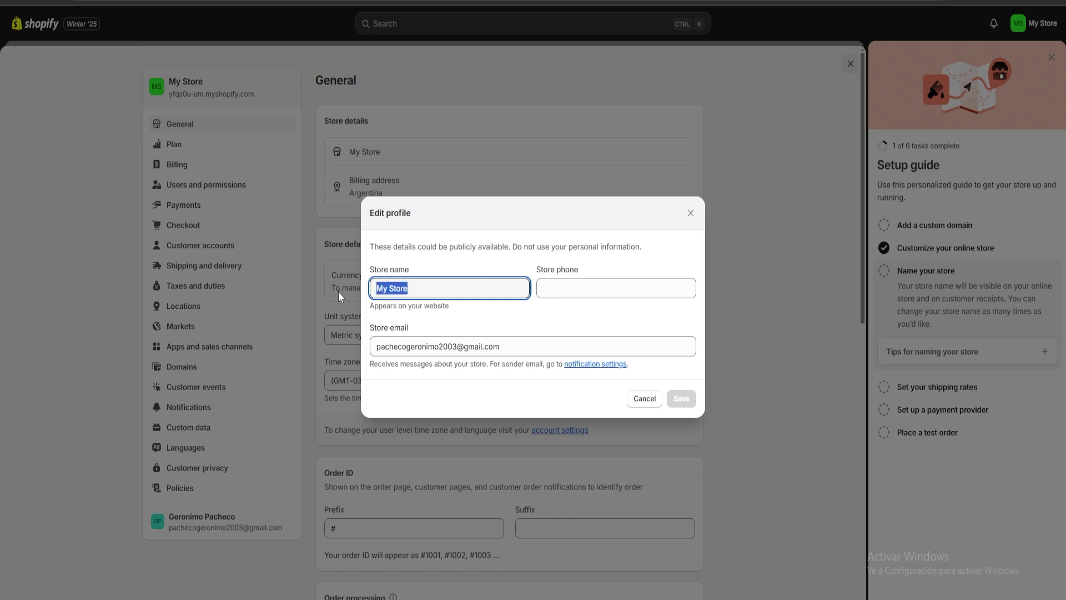
type("Event")
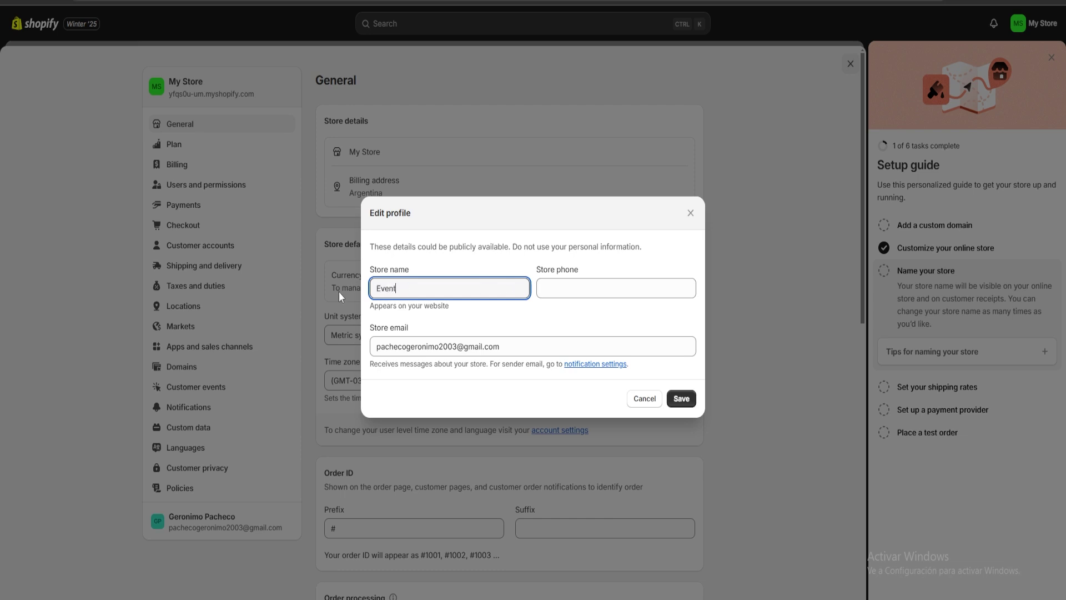
type(" Planing")
left_click(682, 398)
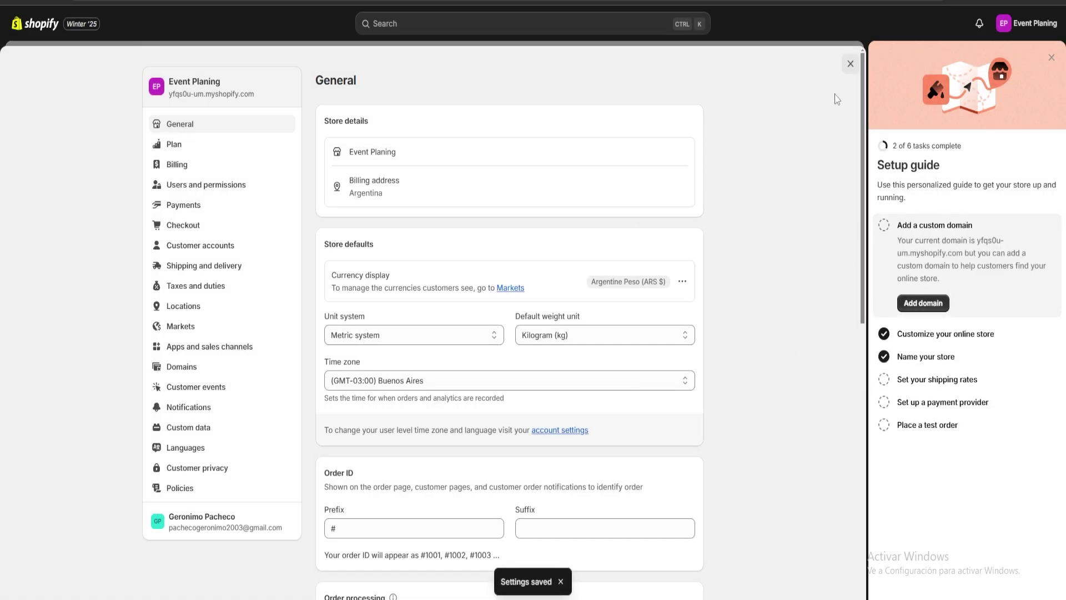
- Close the store settings and setup guide, and open a preview of the Dawn theme from the online store's themes
left_click(851, 64)
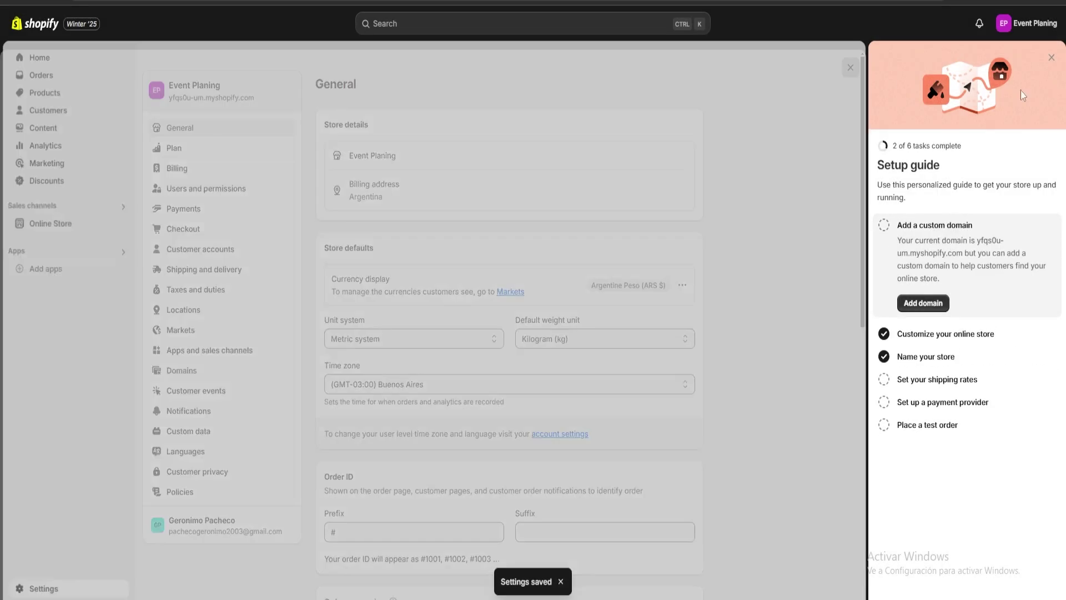
left_click(1053, 59)
left_click(56, 225)
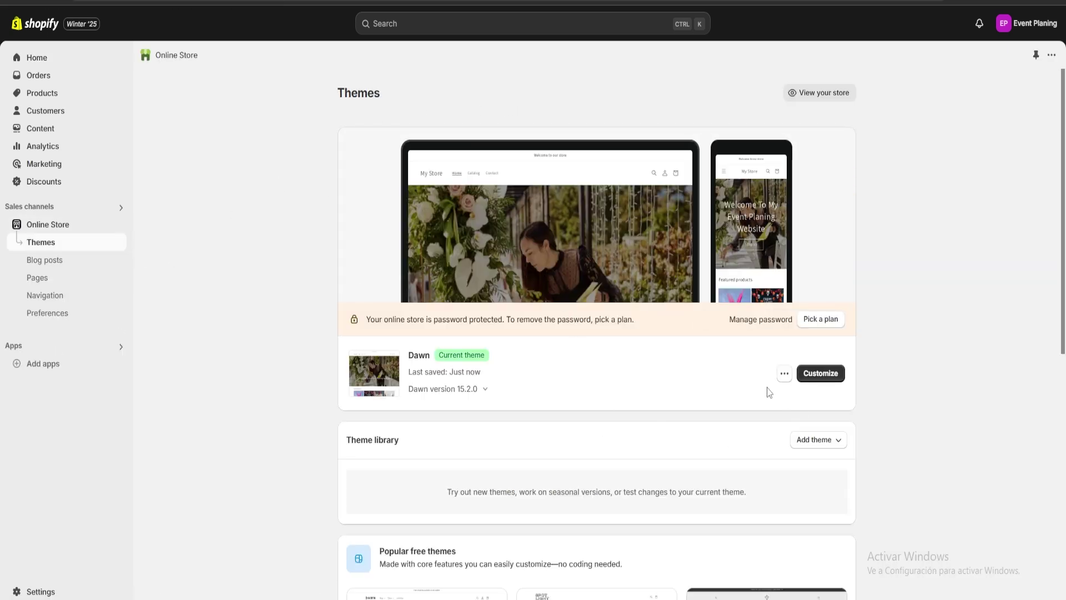
left_click(785, 375)
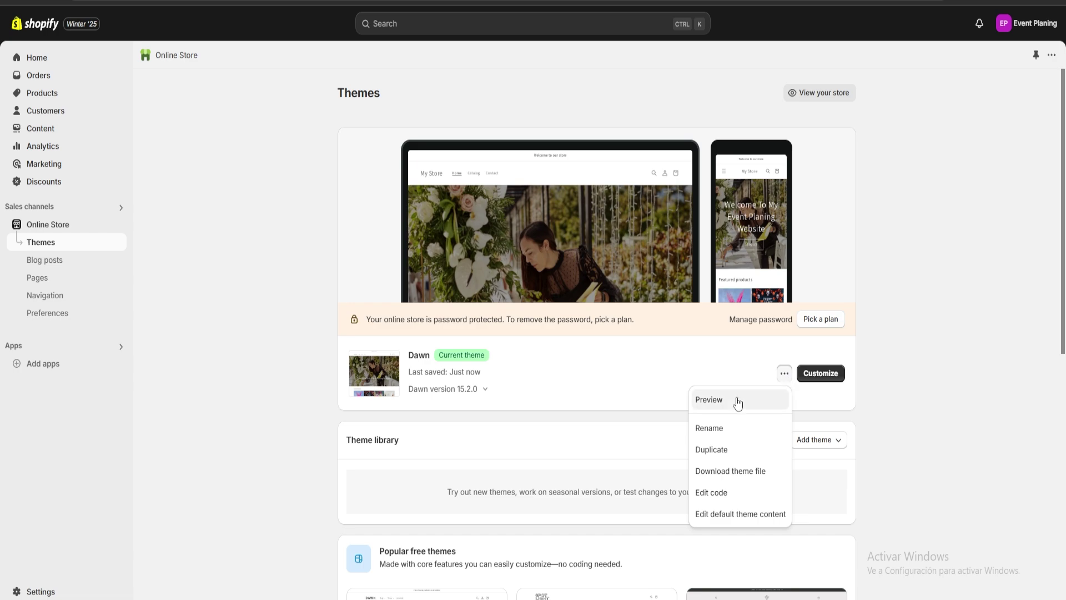
left_click(715, 405)
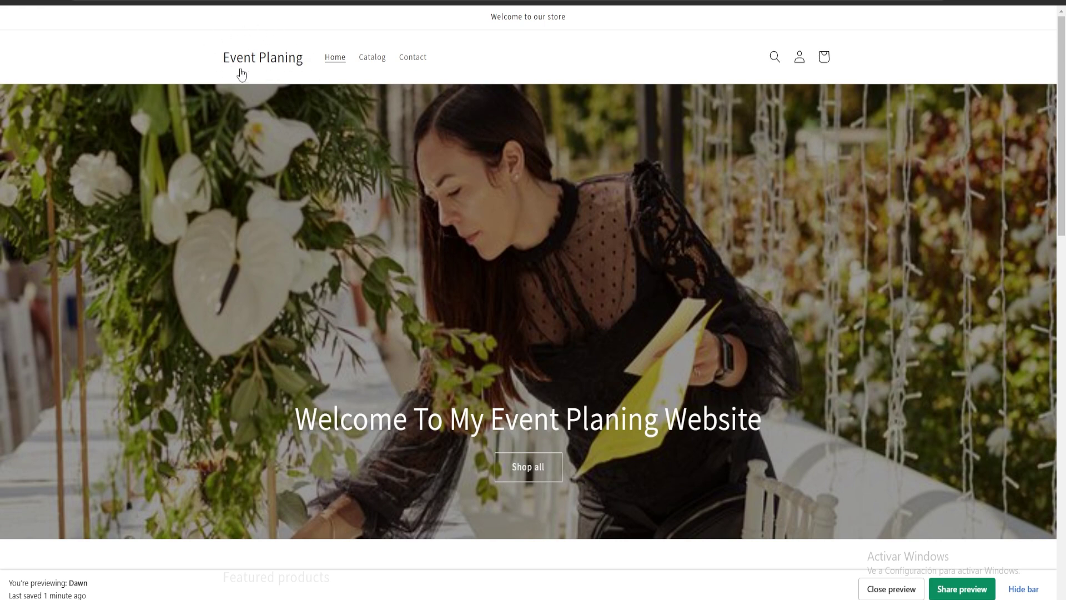
- Check the previewed home page from the banner to the email signup, and return to the themes page
scroll(440, 179, "down", 1)
scroll(480, 173, "down", 10)
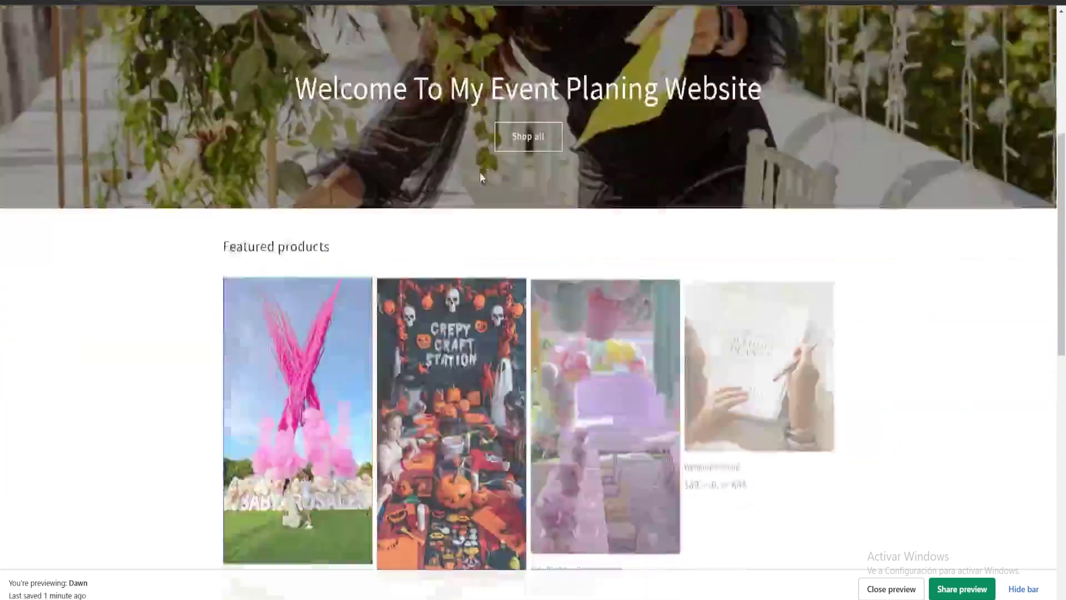
scroll(527, 202, "down", 1)
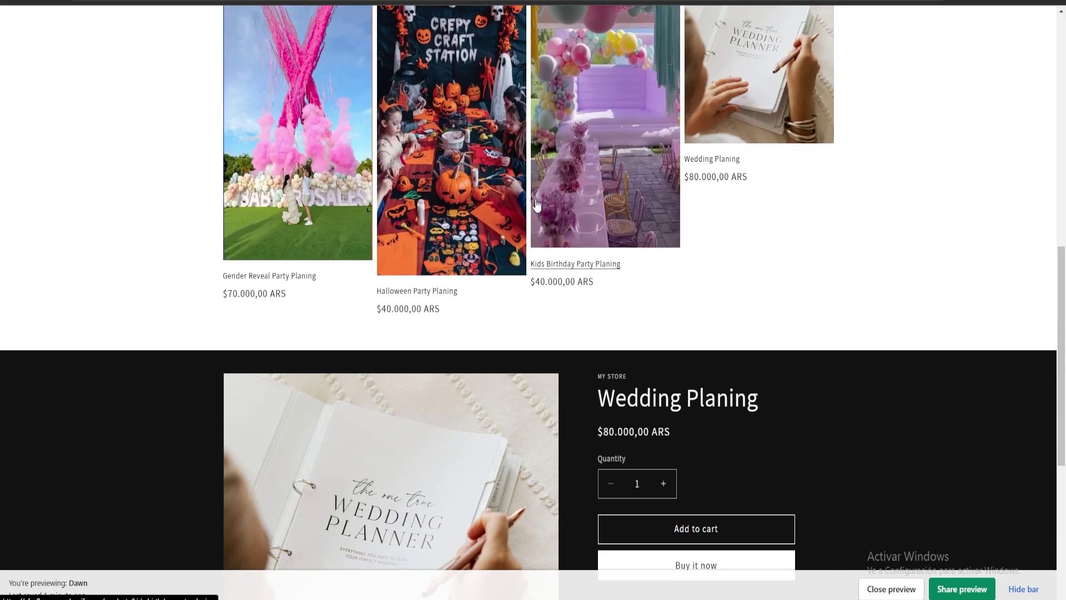
scroll(527, 203, "down", 5)
scroll(561, 250, "down", 1)
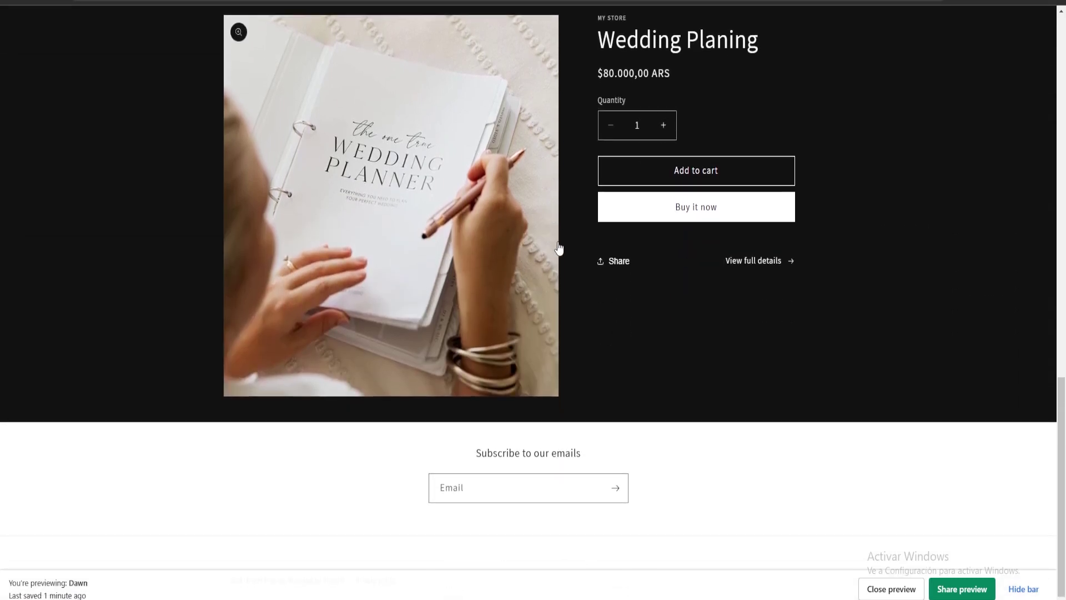
scroll(574, 240, "up", 2)
key("ctrl+w")
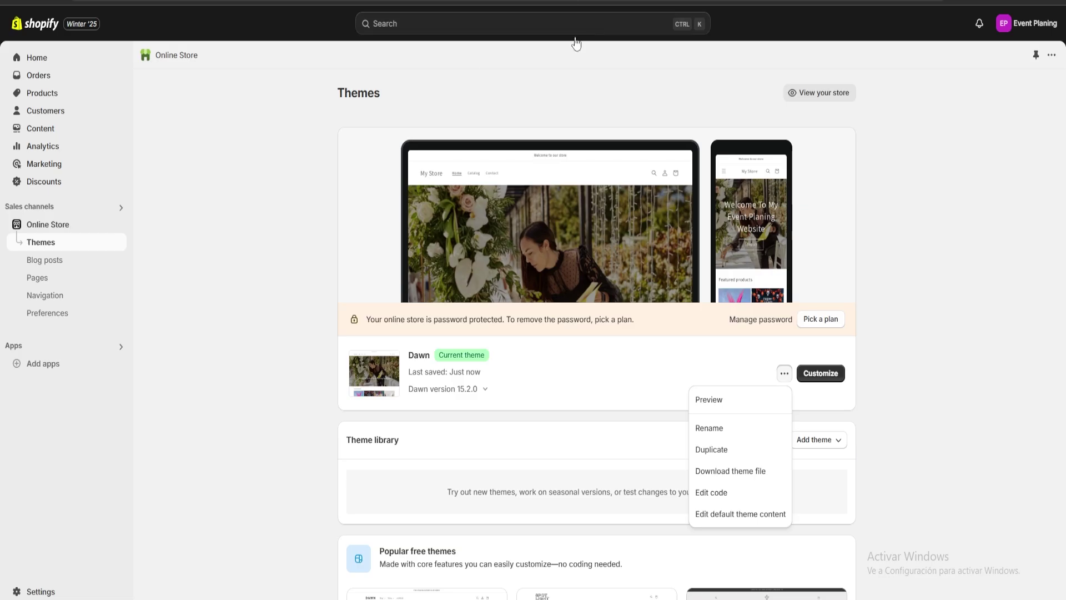
left_click(264, 254)
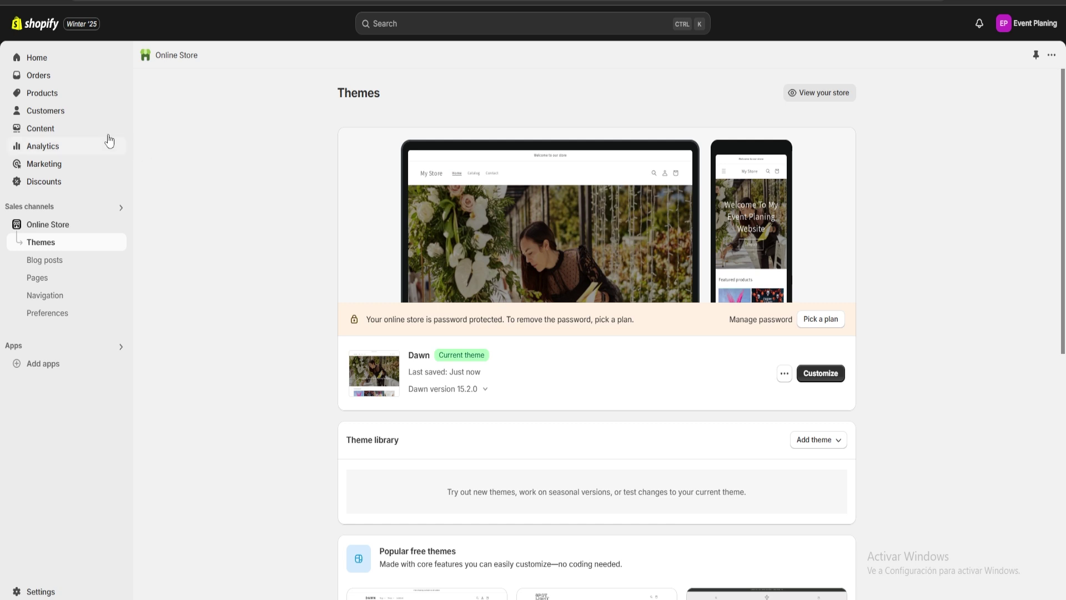
- Review the sales, order, session and customer reports on the store's Analytics dashboard
left_click(45, 147)
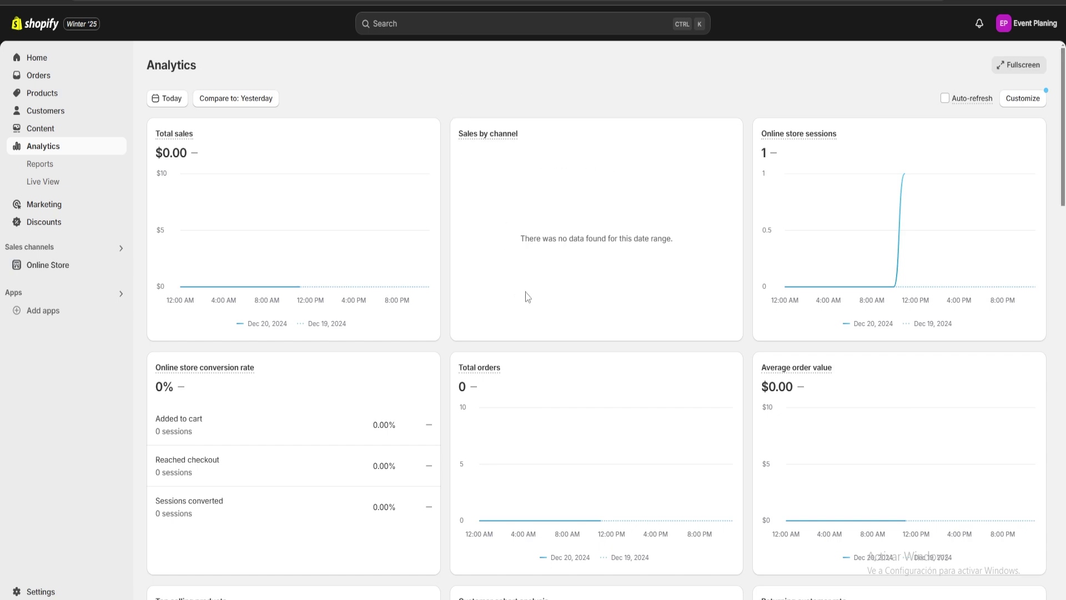
scroll(593, 300, "down", 15)
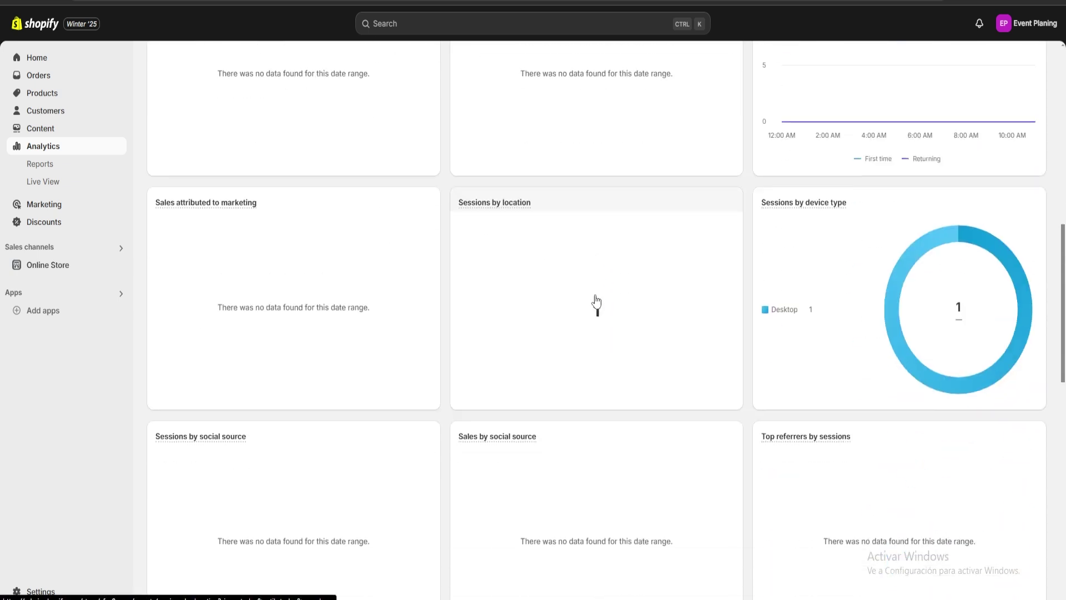
scroll(598, 300, "down", 10)
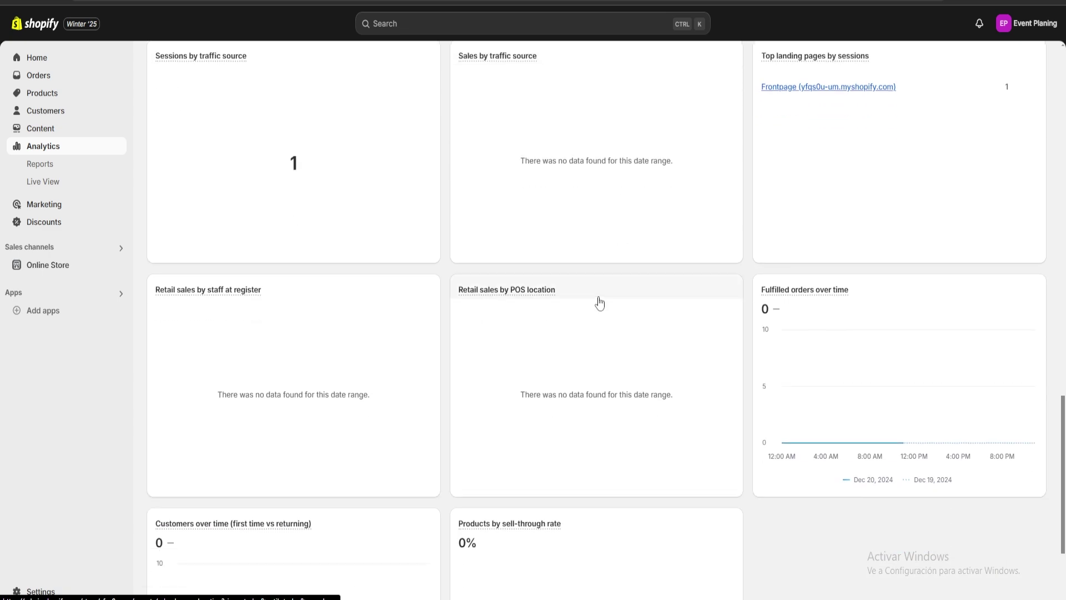
scroll(602, 302, "down", 1)
scroll(605, 305, "up", 17)
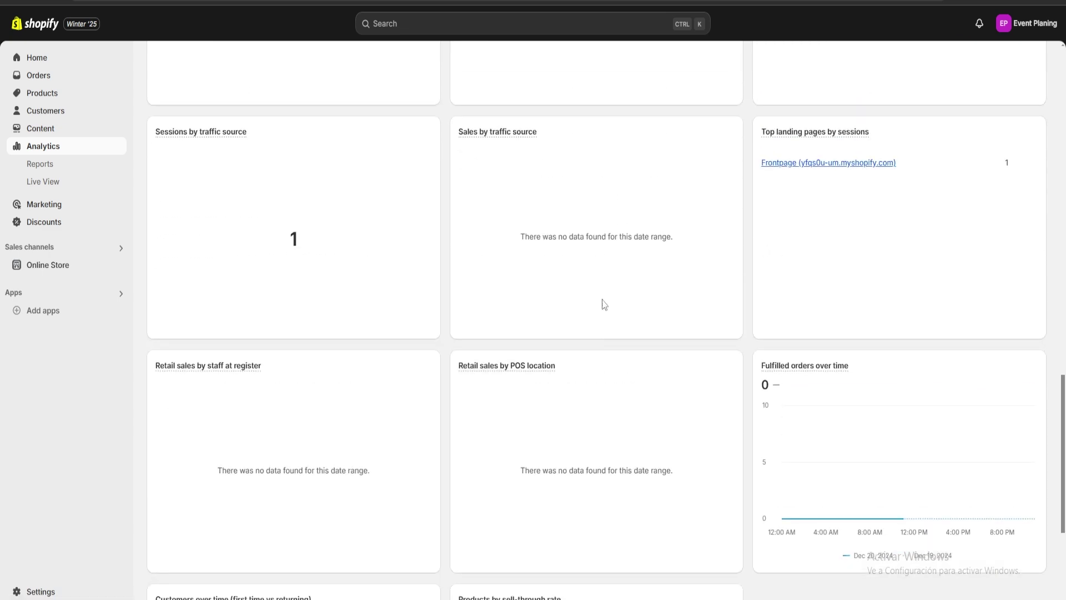
scroll(611, 312, "up", 8)
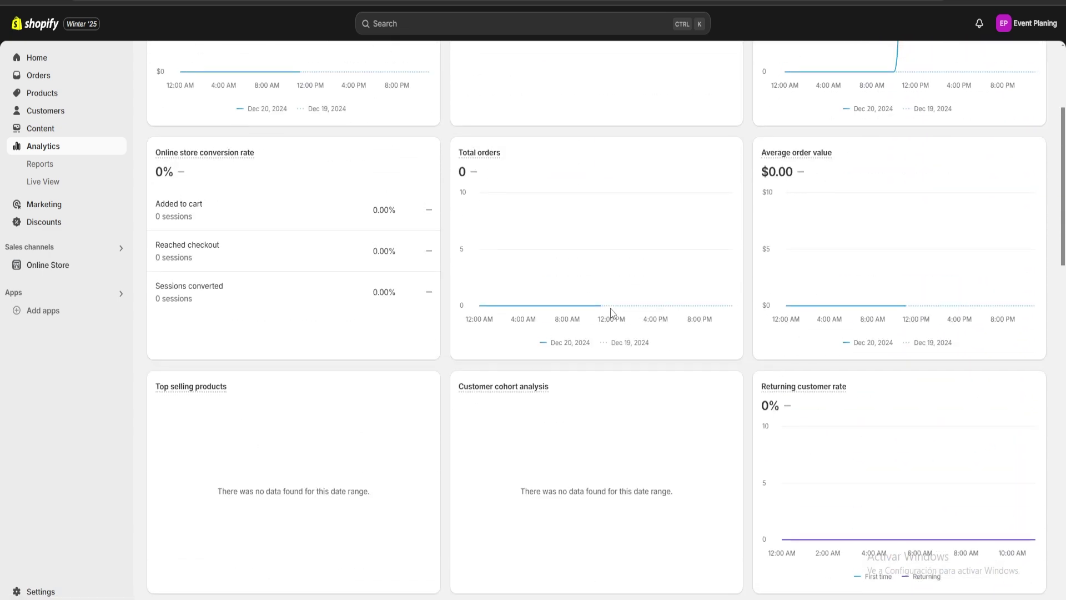
scroll(614, 231, "down", 9)
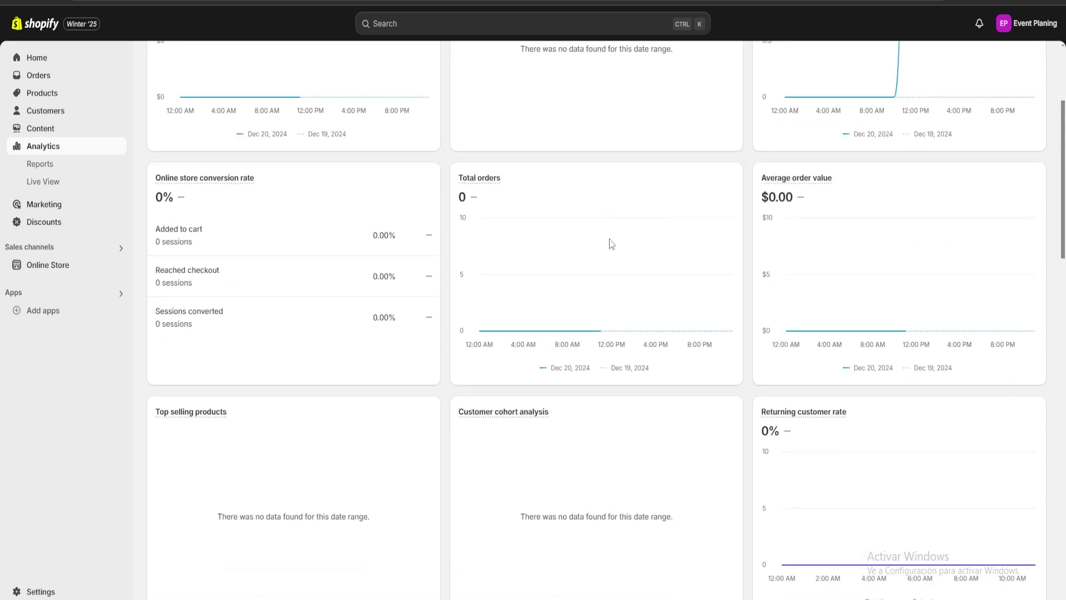
- Start a new discount of the type "Amount off products"
left_click(51, 229)
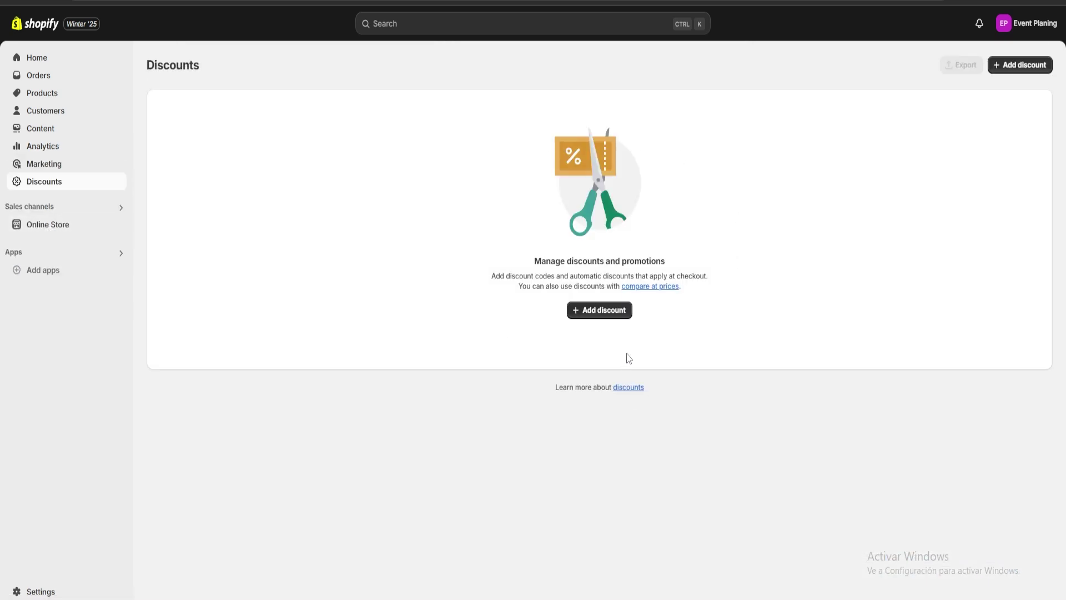
left_click(616, 312)
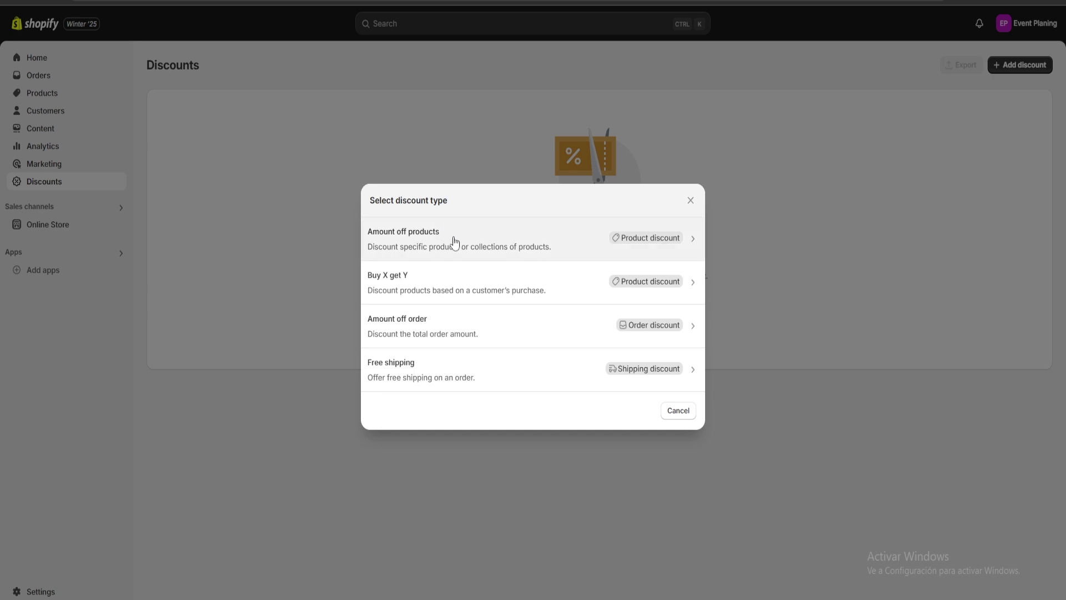
left_click(422, 245)
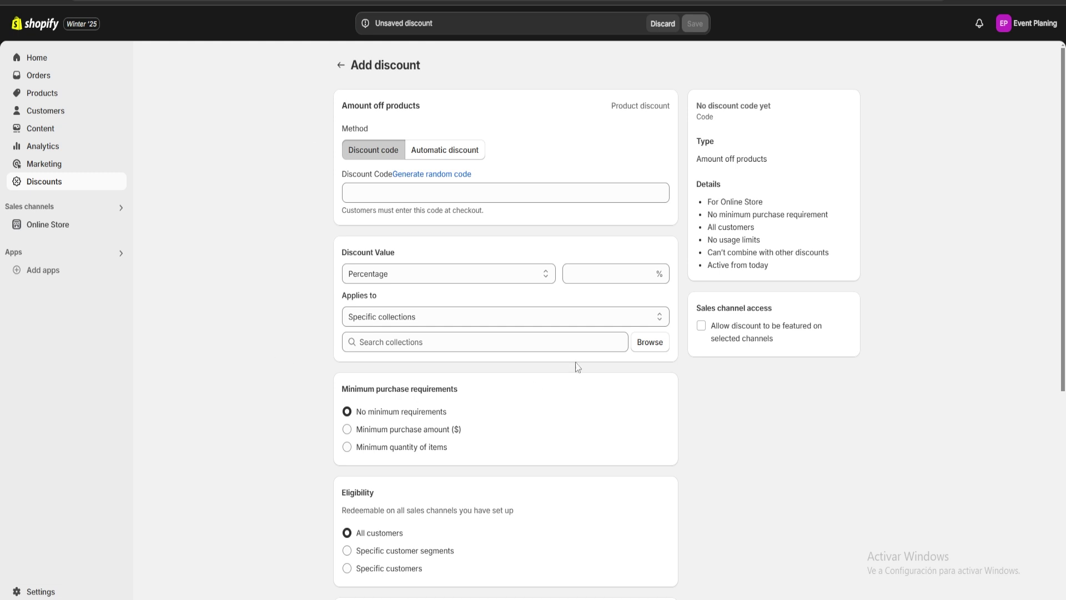
- Enter event101 as the discount code
left_click(446, 189)
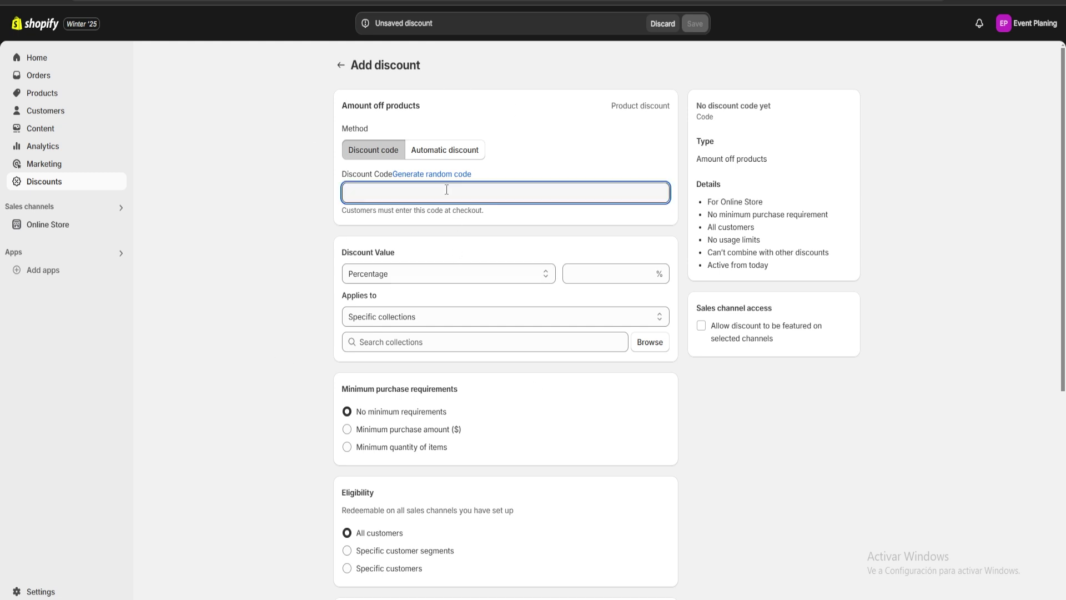
type("event")
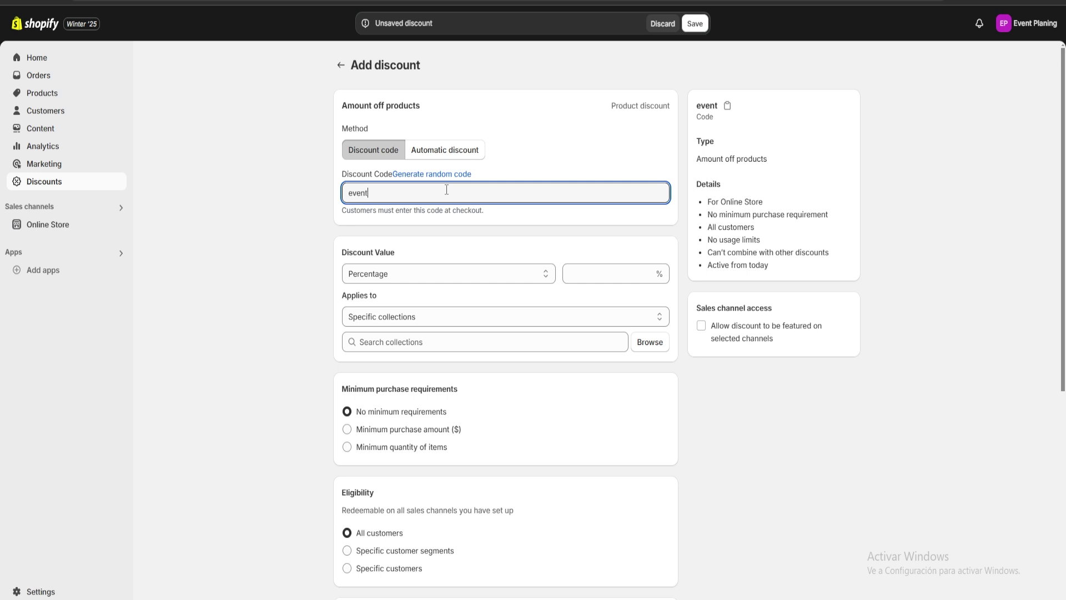
type("101")
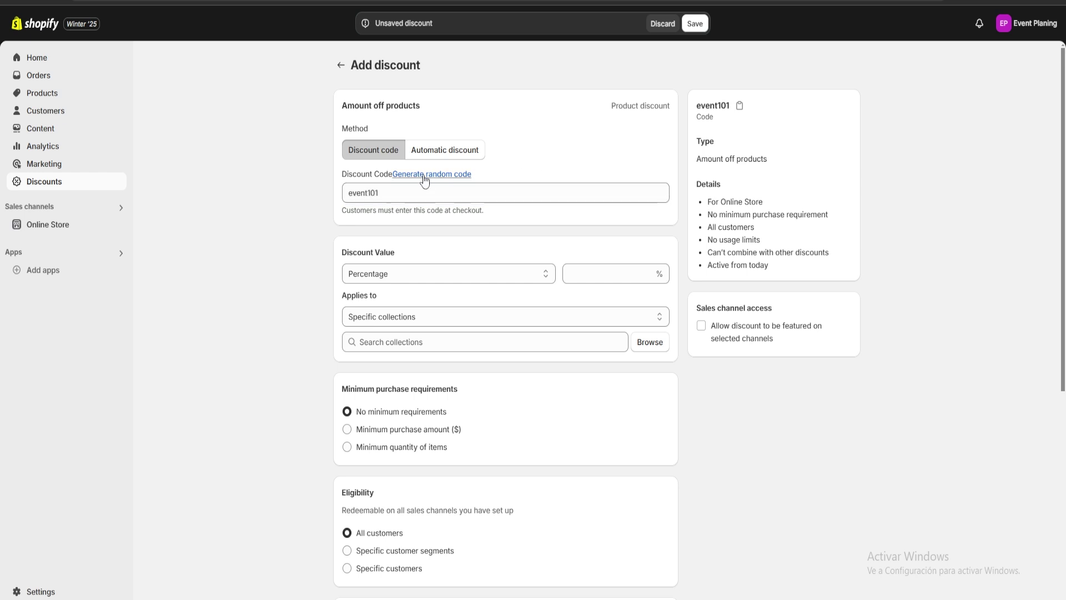
- Generate a random discount code for the amount-off-products discount
left_click(422, 175)
mouse_move(455, 193)
left_mouse_down()
mouse_move(384, 193)
mouse_move(443, 192)
left_mouse_up()
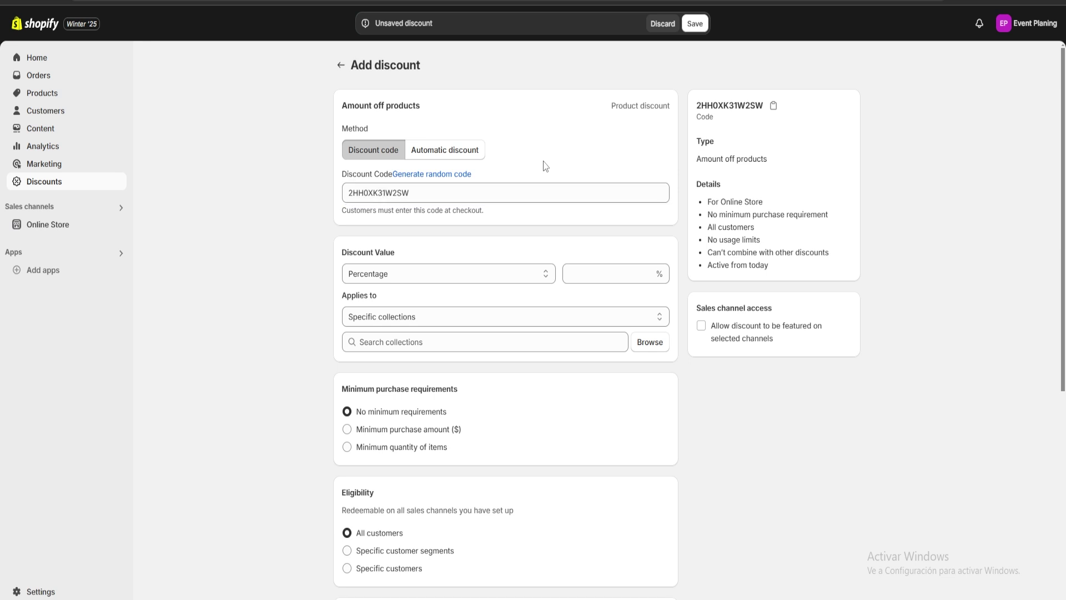
scroll(545, 164, "down", 1)
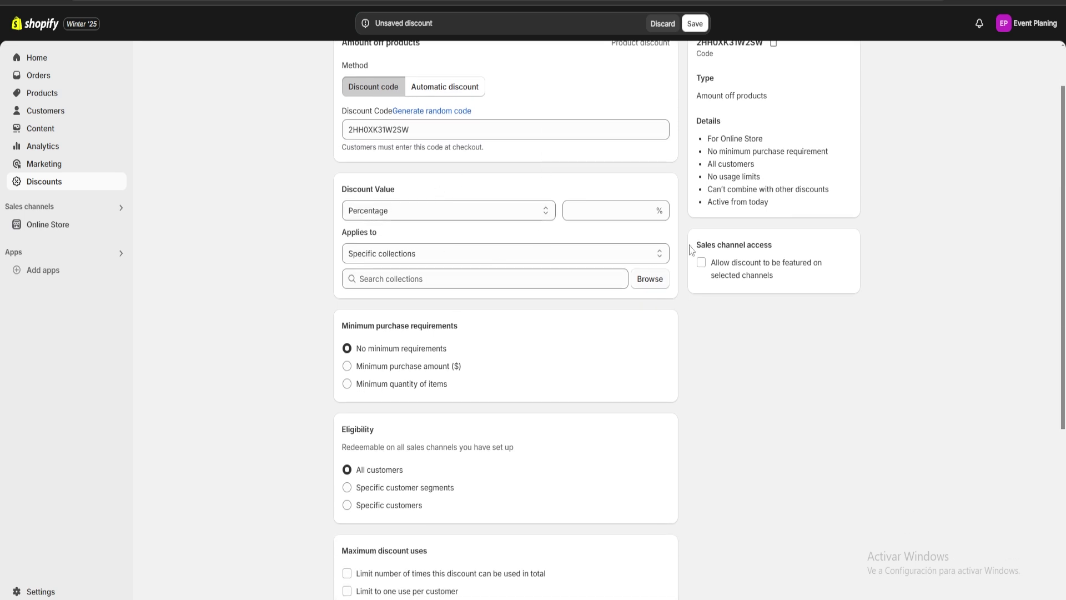
- Set the discount value to a percentage of 10%
left_click(390, 209)
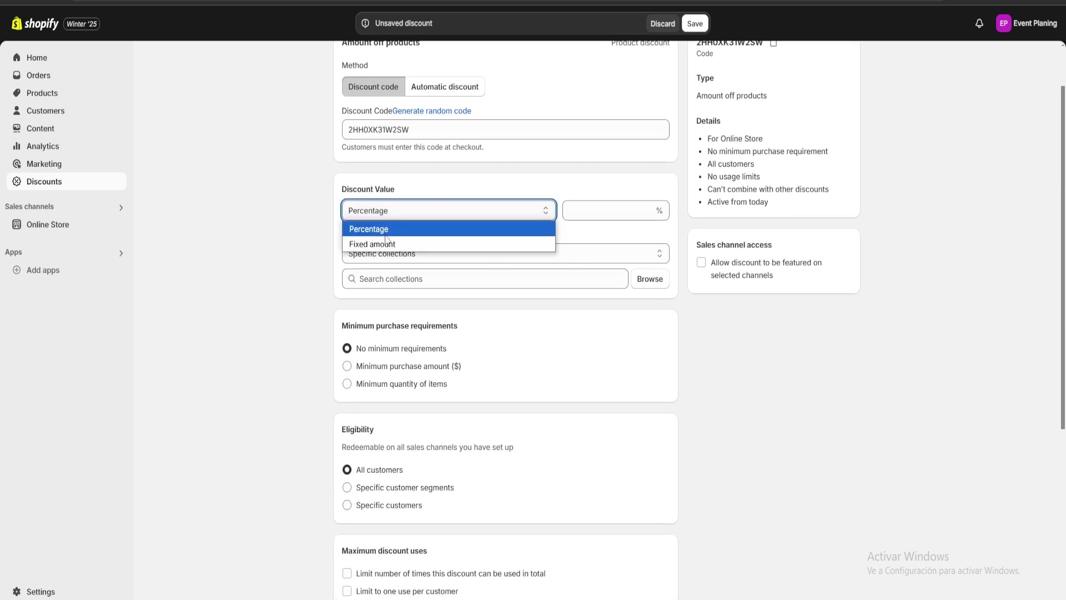
left_click(370, 231)
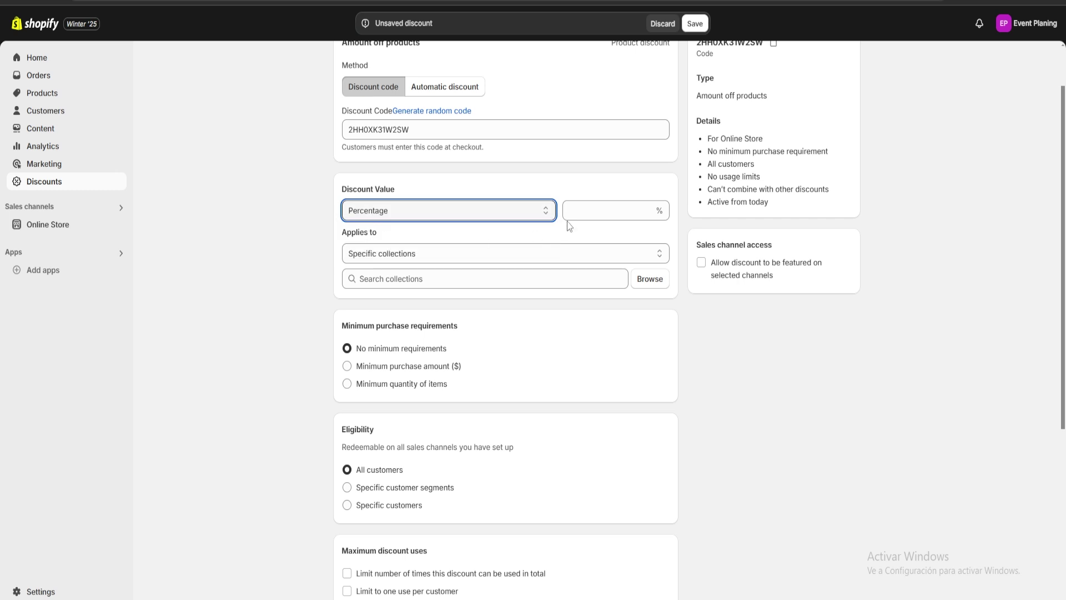
left_click(570, 214)
type("10")
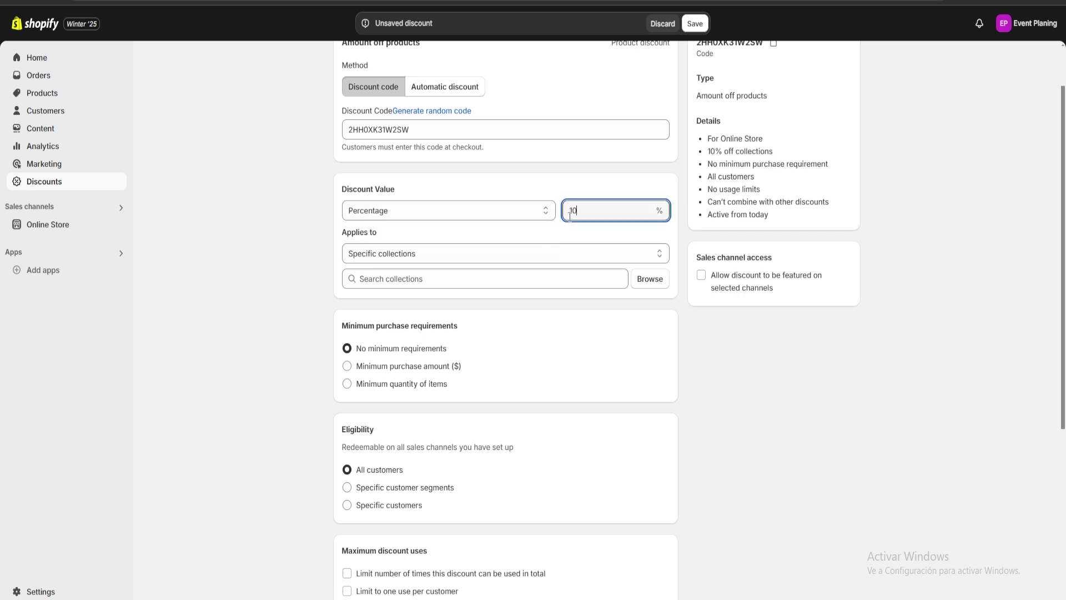
left_click(574, 189)
- Apply the discount to the Home page collection
triple_click(318, 234)
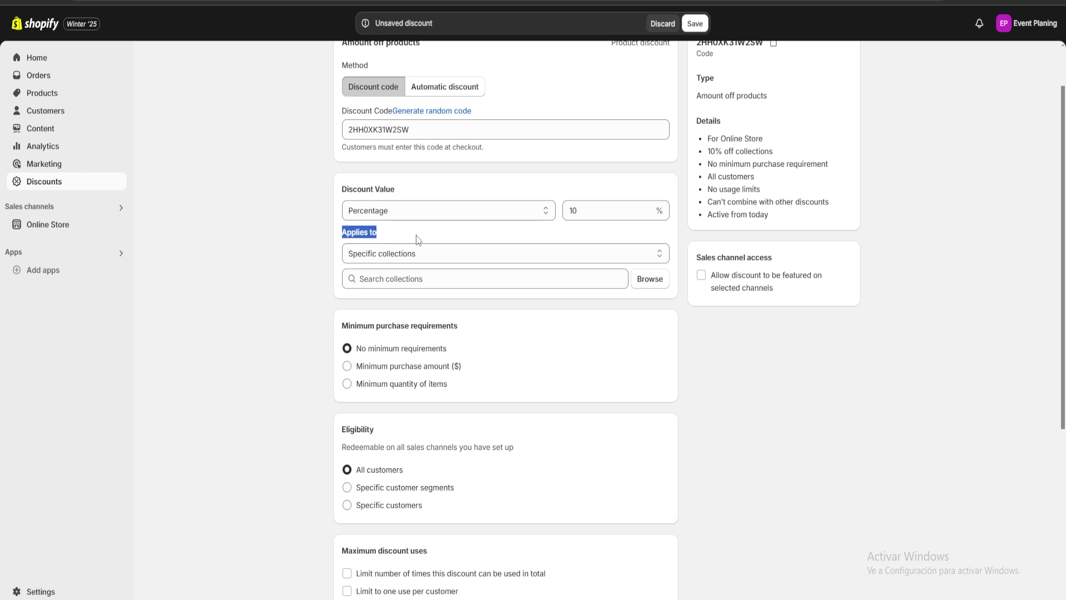
left_click(570, 239)
left_click(659, 284)
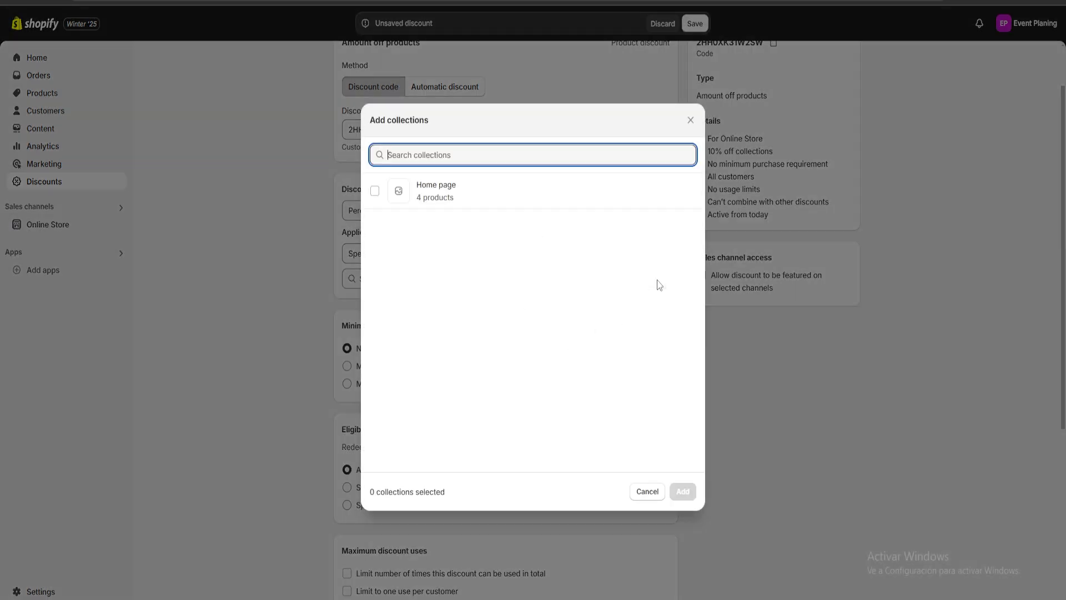
left_click(375, 192)
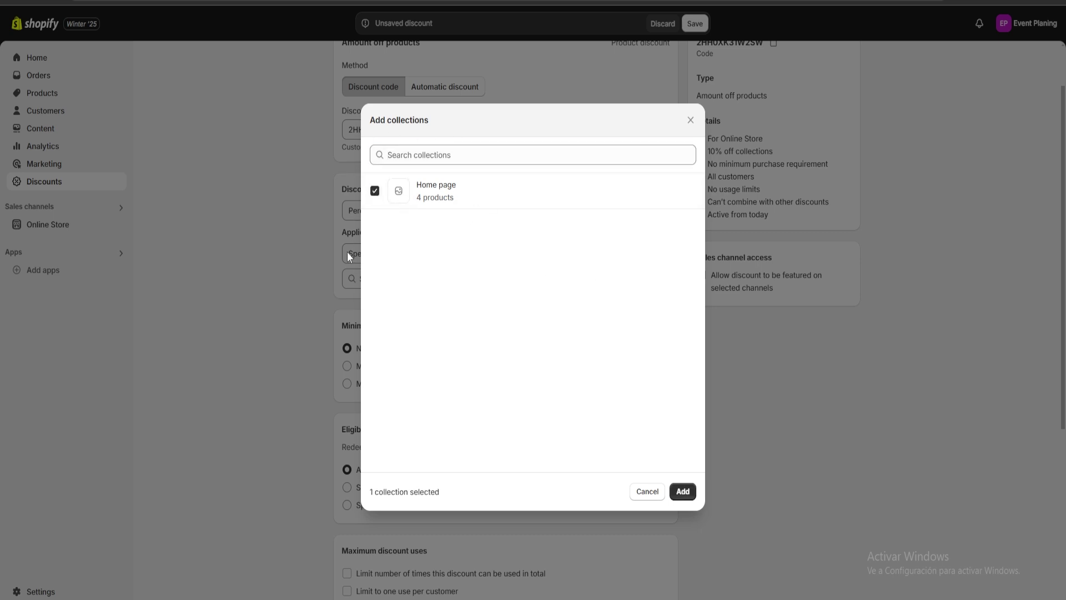
left_click(682, 491)
- Review the discount's minimum purchase requirements, customer eligibility, maximum uses and combination options
scroll(499, 333, "down", 3)
left_click_drag(341, 188, 483, 198)
left_click(484, 198)
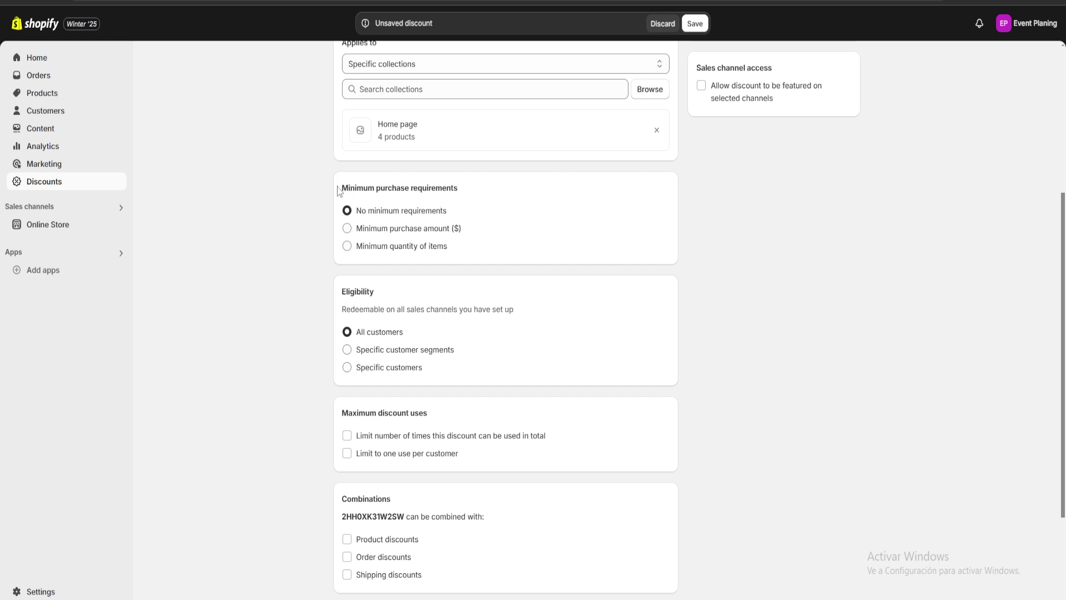
left_click_drag(338, 190, 447, 195)
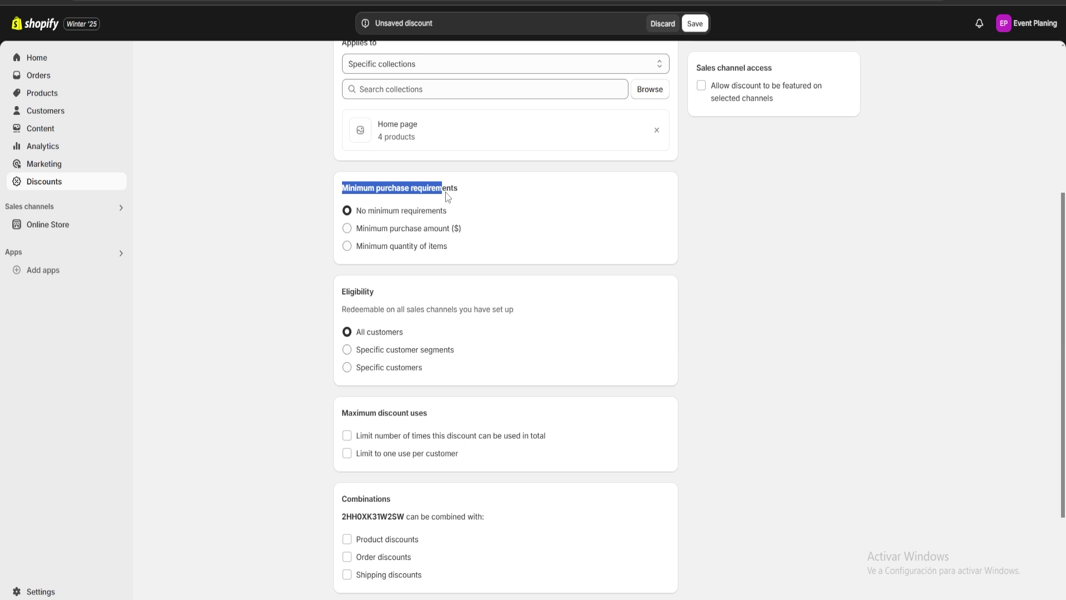
left_click(478, 199)
scroll(533, 277, "down", 1)
scroll(533, 278, "down", 1)
left_click_drag(346, 166, 392, 169)
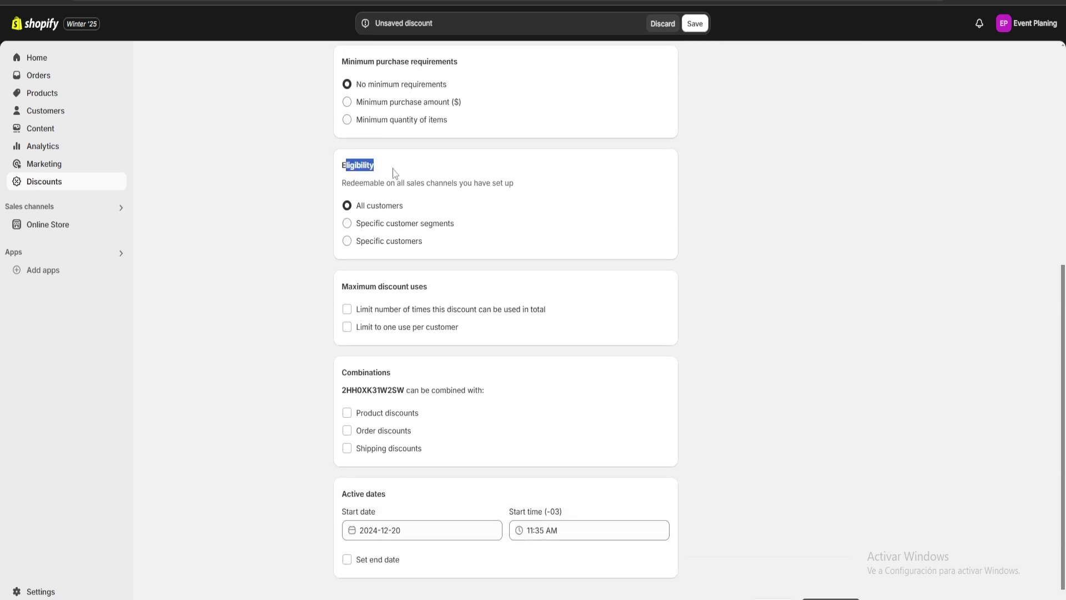
left_click(511, 253)
scroll(358, 245, "down", 1)
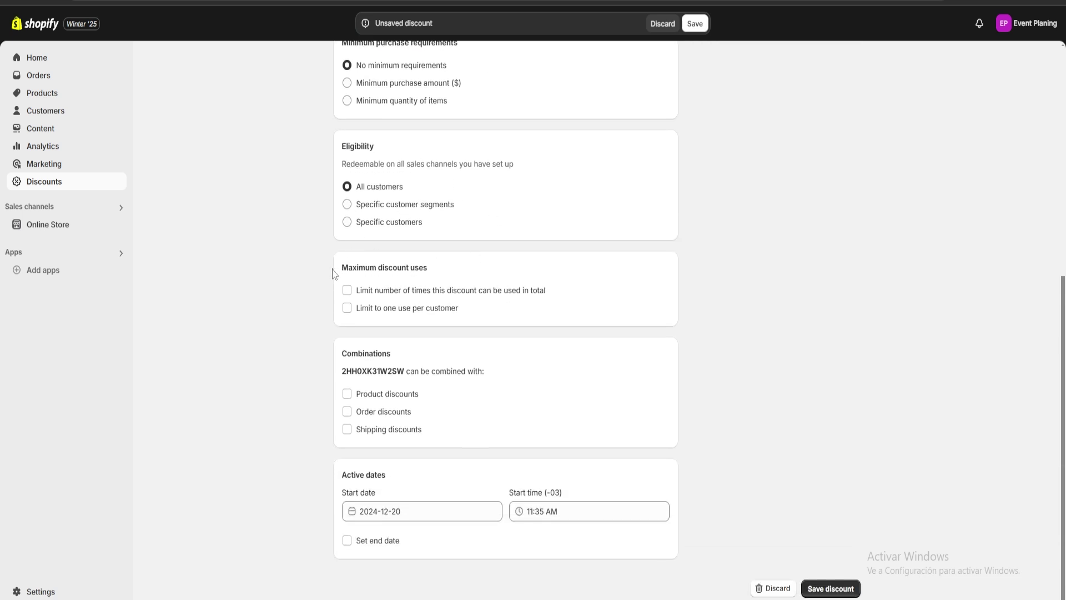
left_click_drag(334, 273, 454, 276)
left_click(463, 275)
left_click_drag(343, 356, 424, 357)
left_click(424, 358)
- Give the discount an end date of 2024-12-27 and save the discount
left_click(347, 541)
scroll(472, 461, "down", 1)
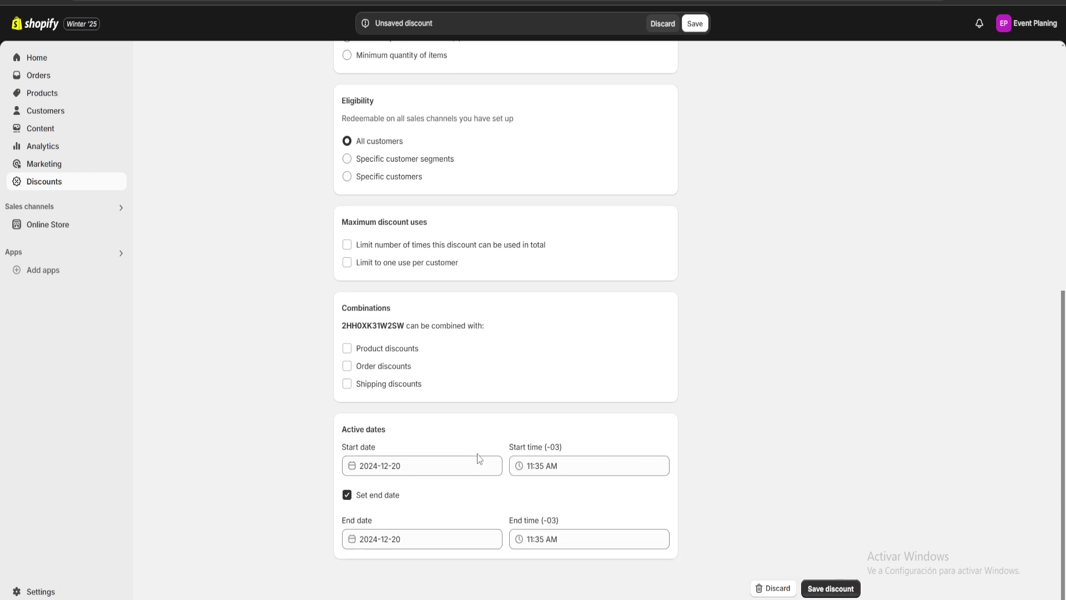
left_click(412, 541)
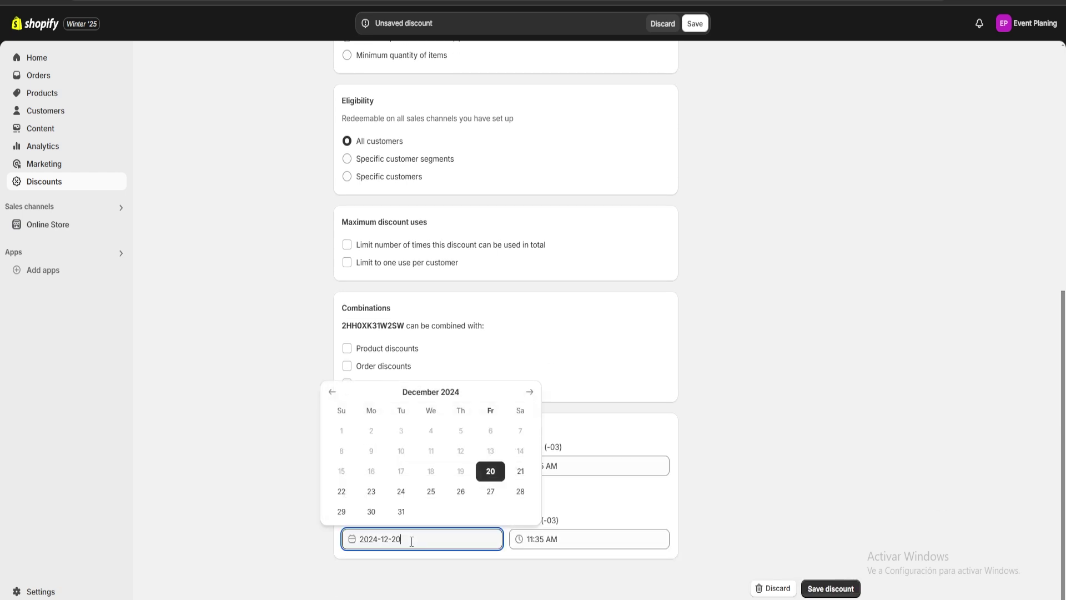
left_click(491, 492)
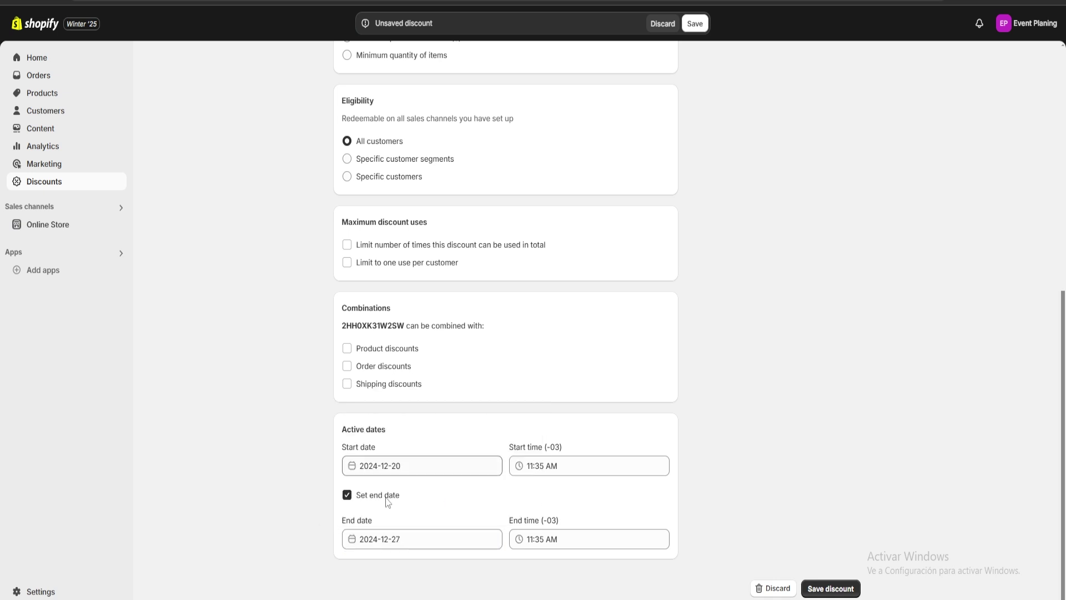
double_click(393, 542)
left_click(790, 574)
left_click(831, 589)
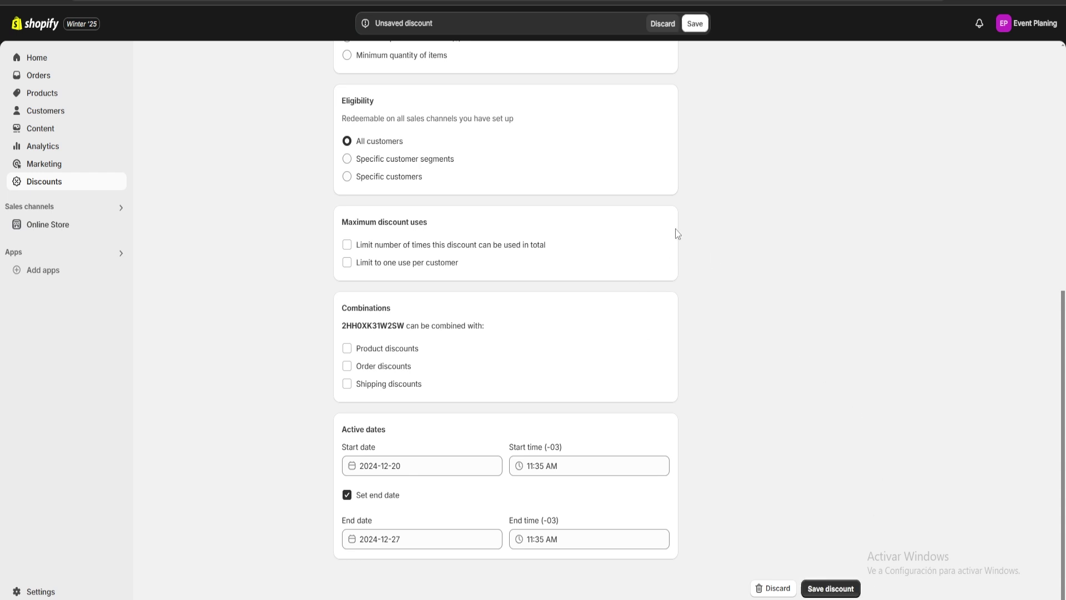